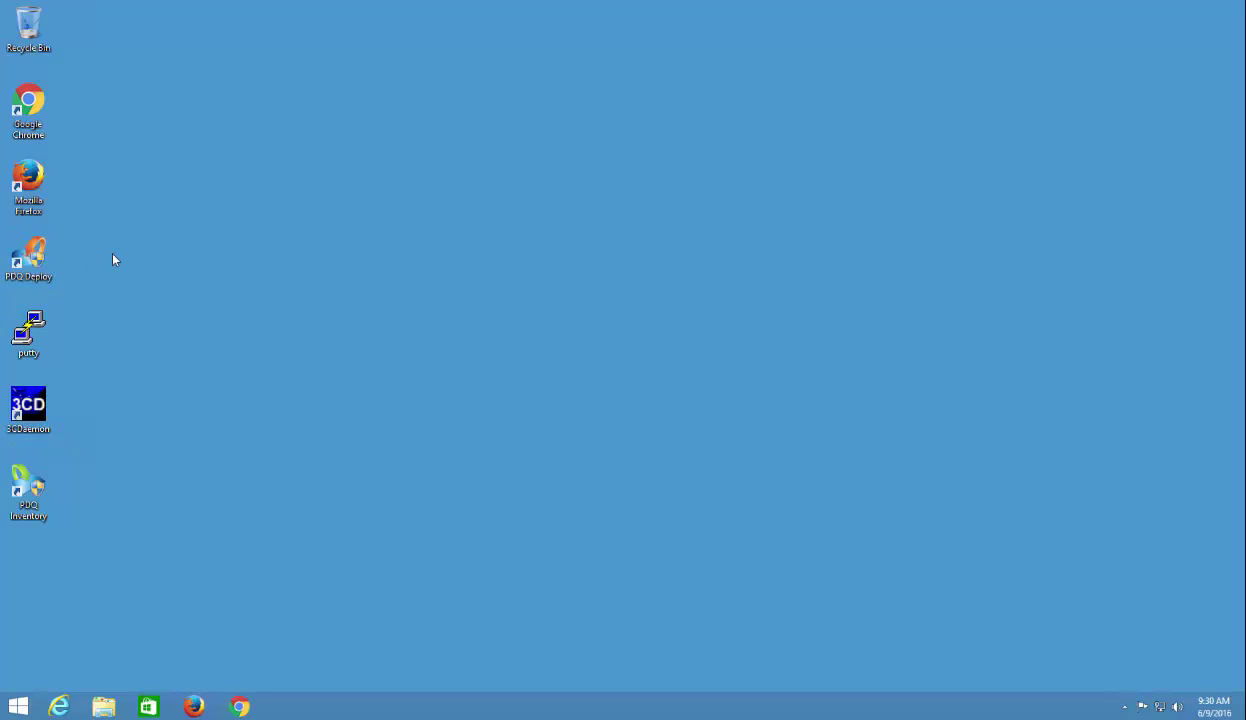
Launch Chrome maximized and reach adminarsenal.com through a Google search for Admin Arsenal.
click(241, 702)
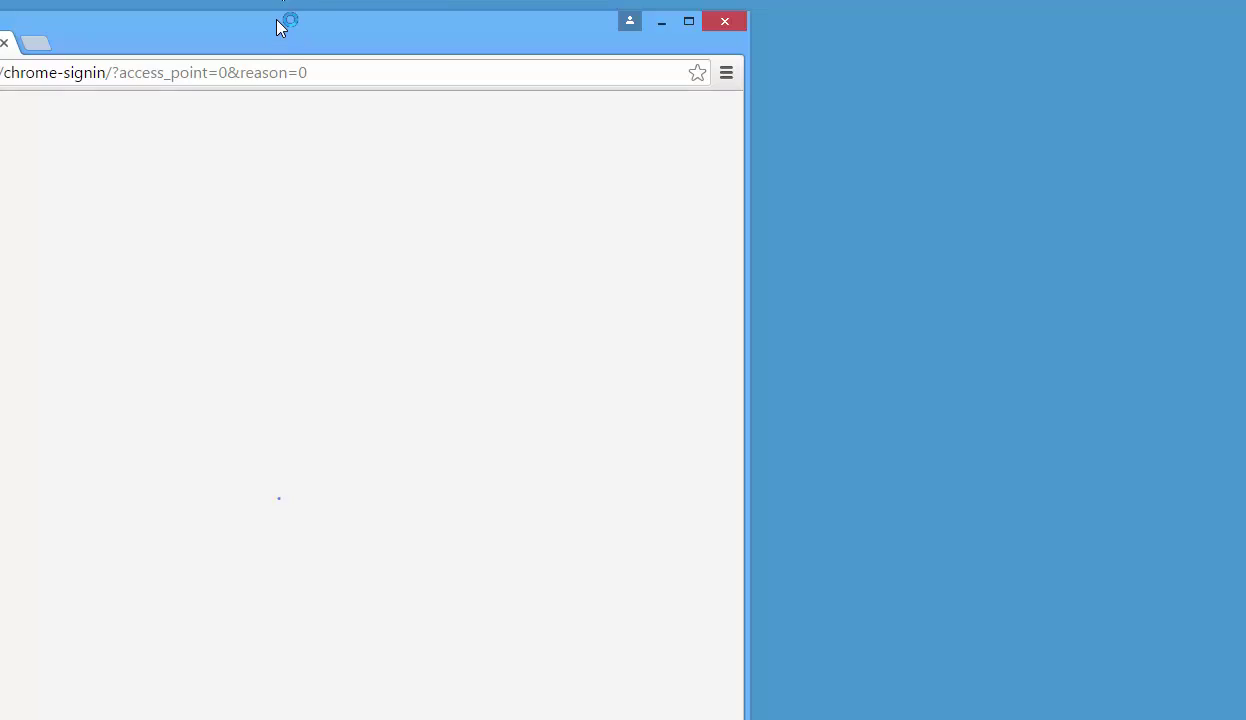
double_click(278, 22)
click(229, 40)
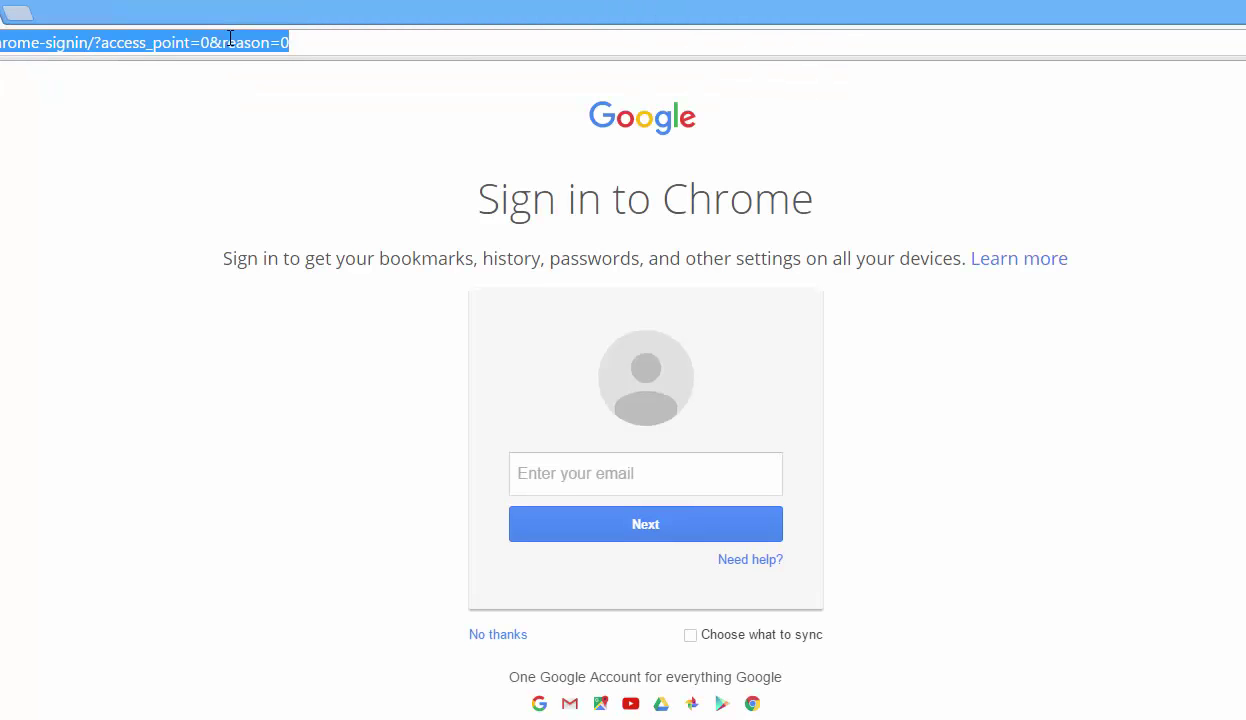
text(admin t)
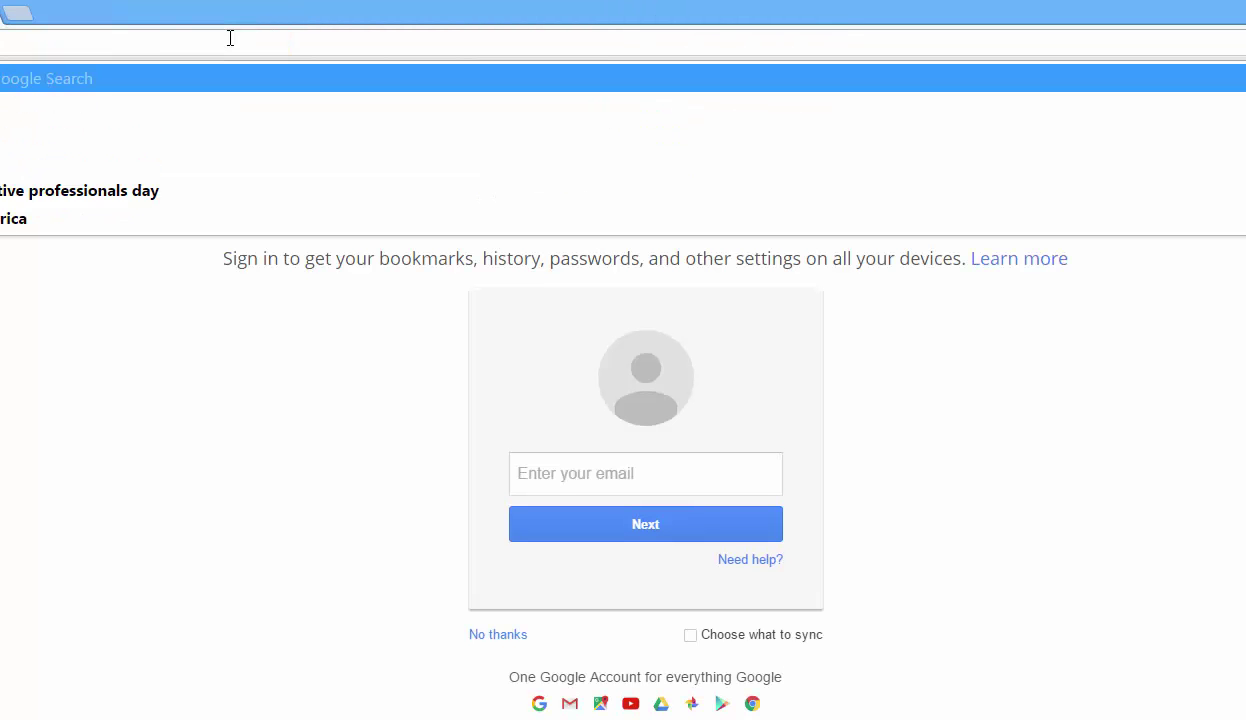
click(115, 104)
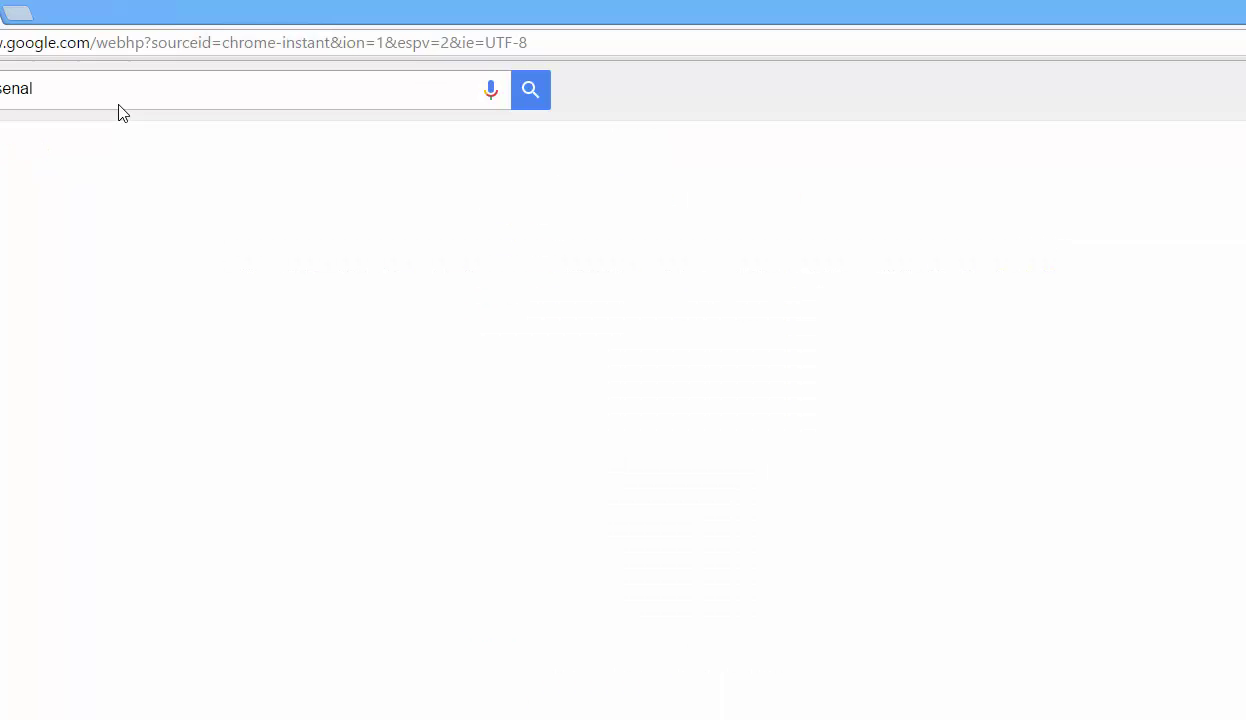
click(28, 243)
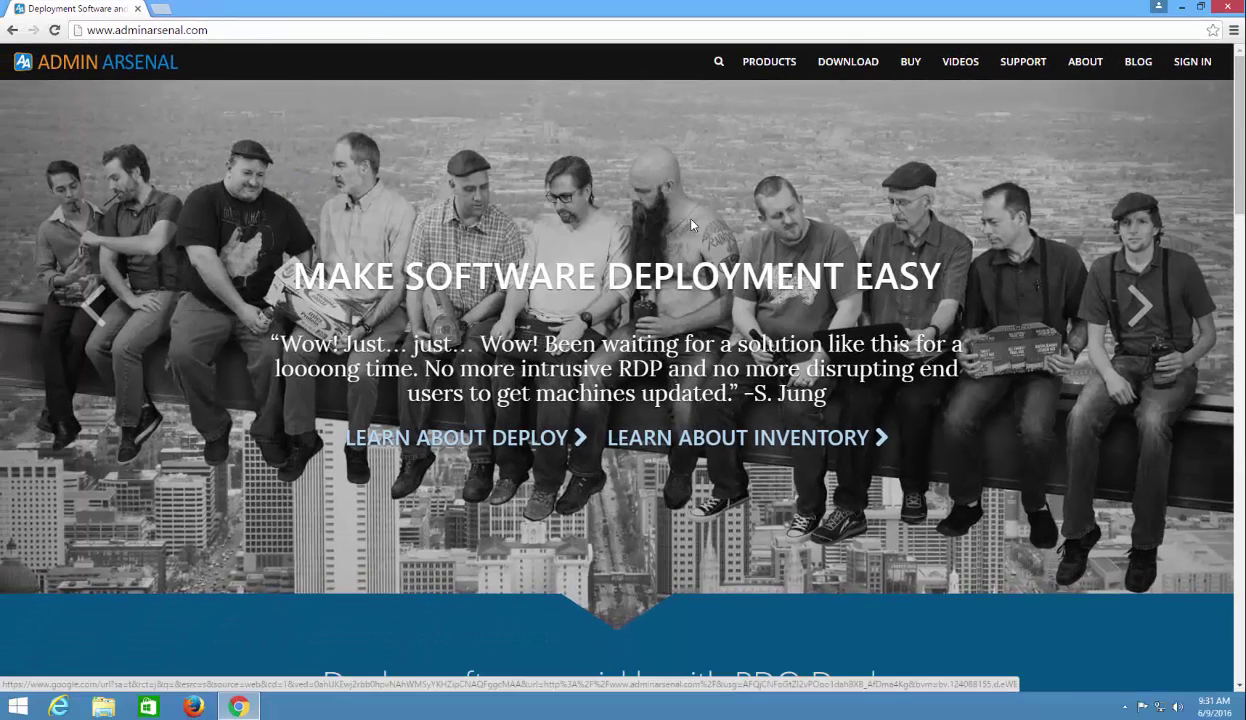
Go to the Products page and highlight the multiple-computers and real-time status feature lines.
click(783, 68)
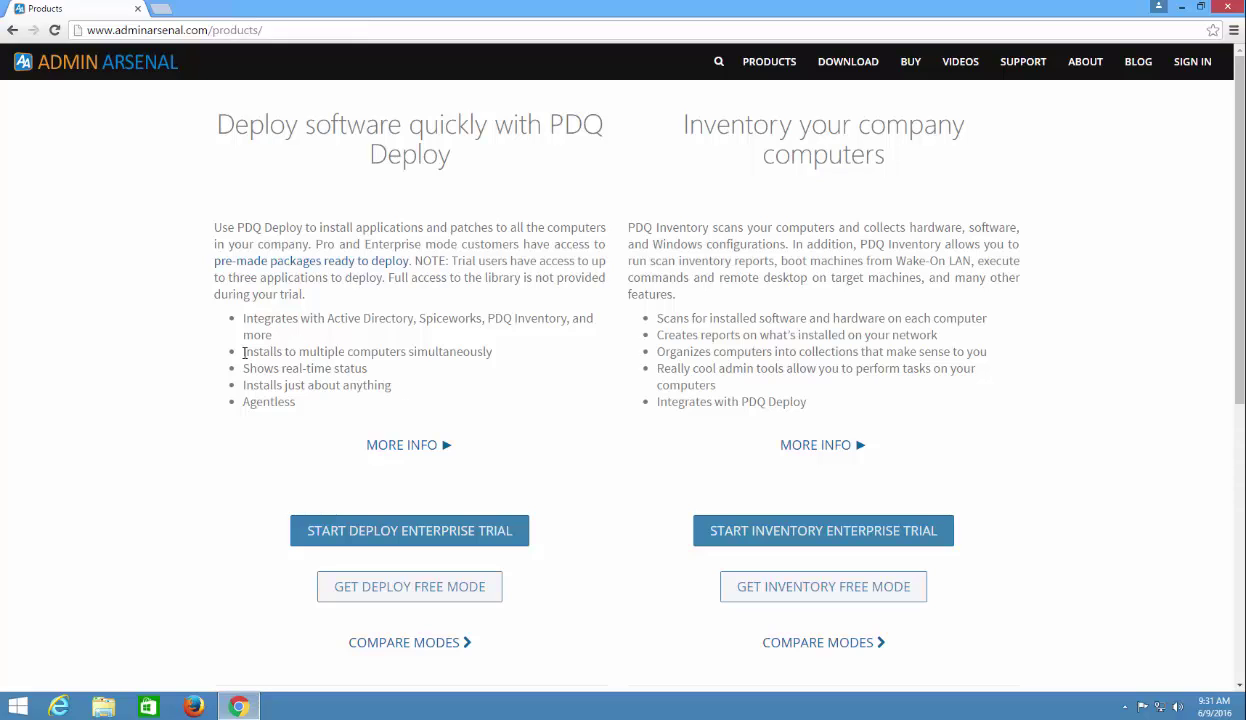
drag(243, 352, 484, 350)
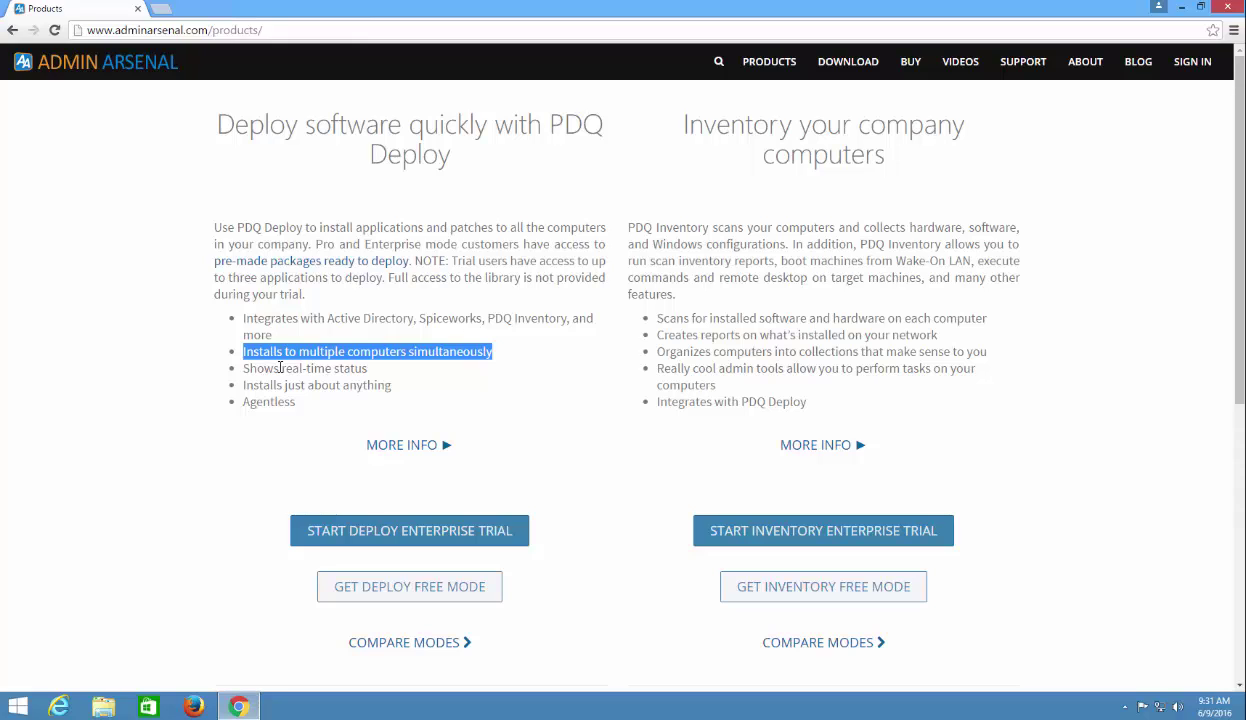
drag(285, 368, 234, 387)
click(372, 380)
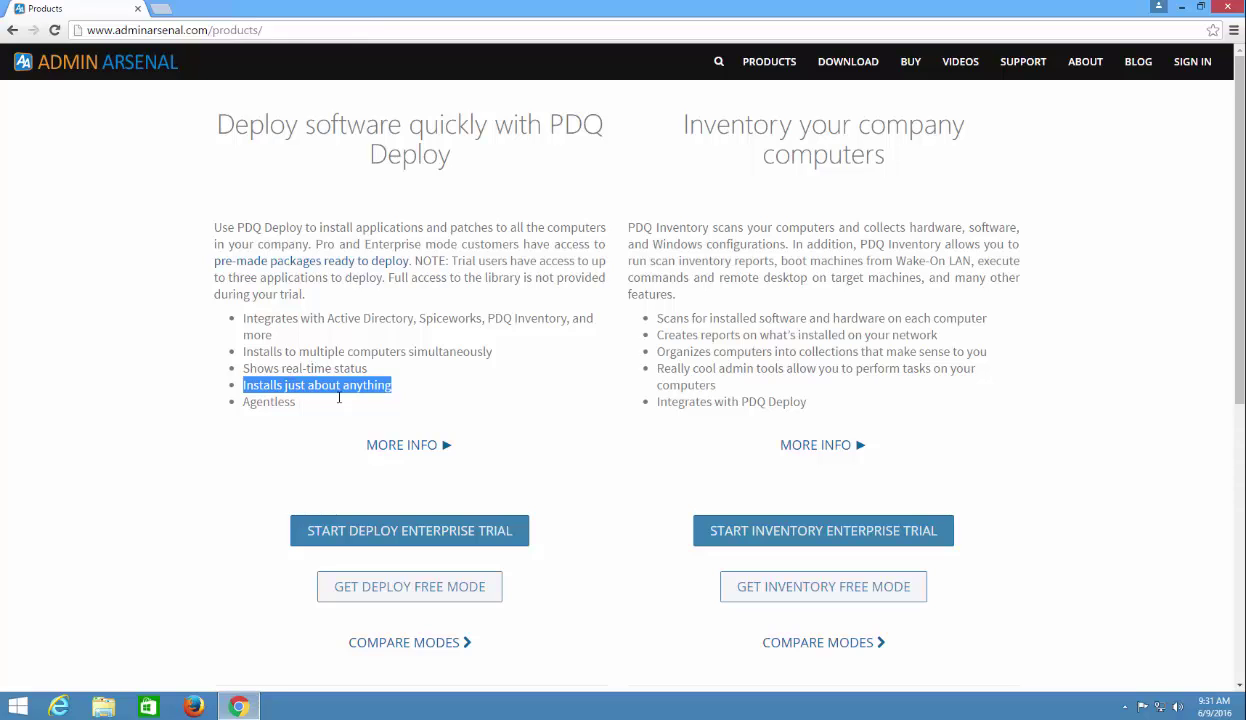
click(588, 524)
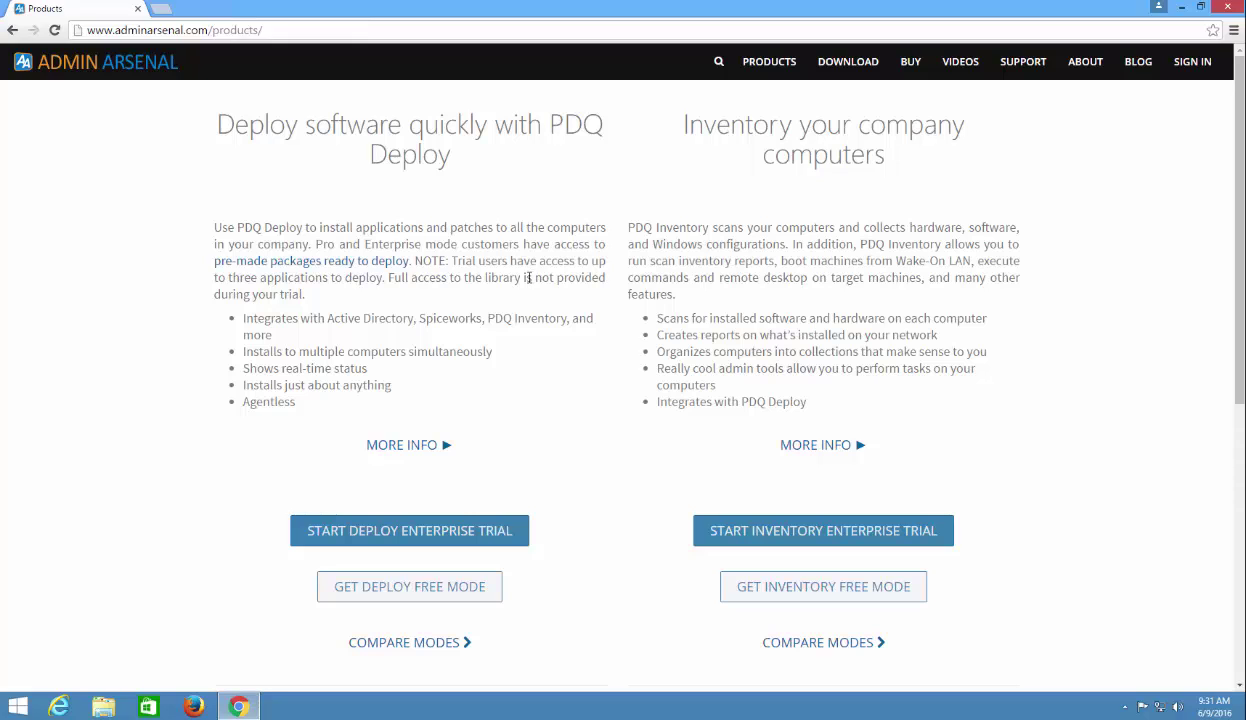
Minimize Chrome to the desktop and bring the Products page back from the taskbar.
click(1181, 8)
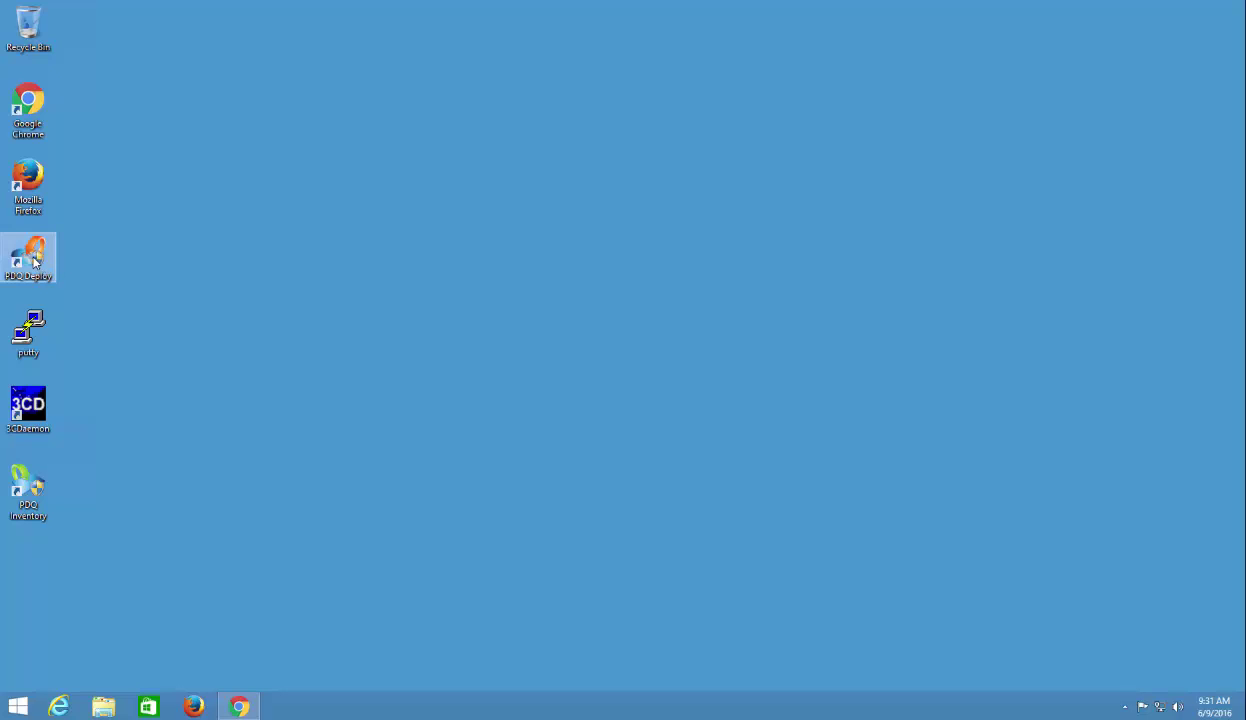
mouse_move(239, 706)
click(280, 675)
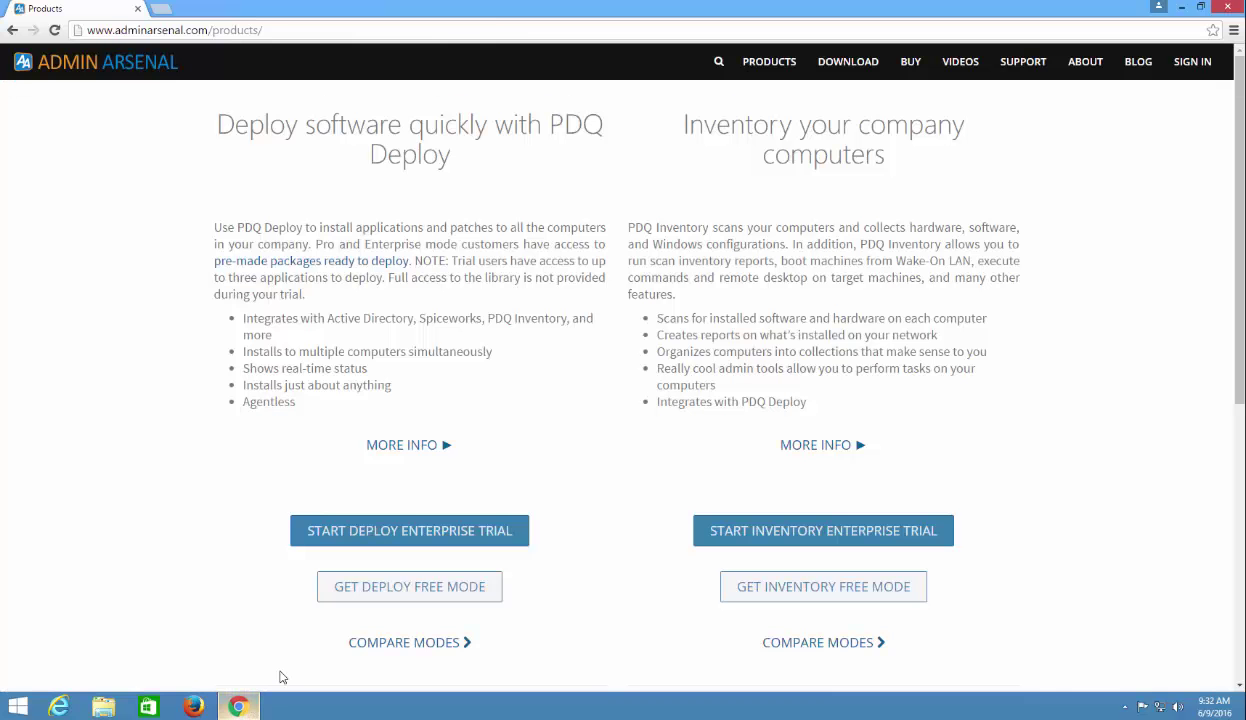
Start the PDQ Deploy free-mode download, then minimize Chrome to the desktop.
click(407, 594)
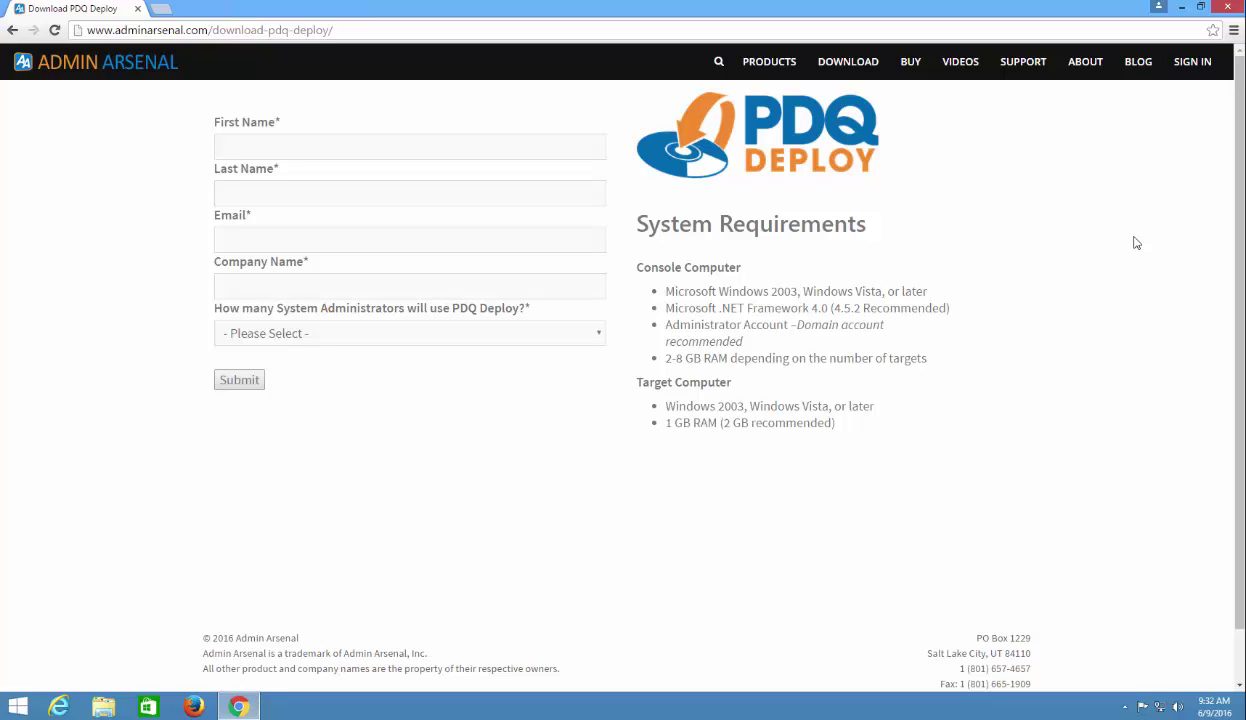
click(1181, 7)
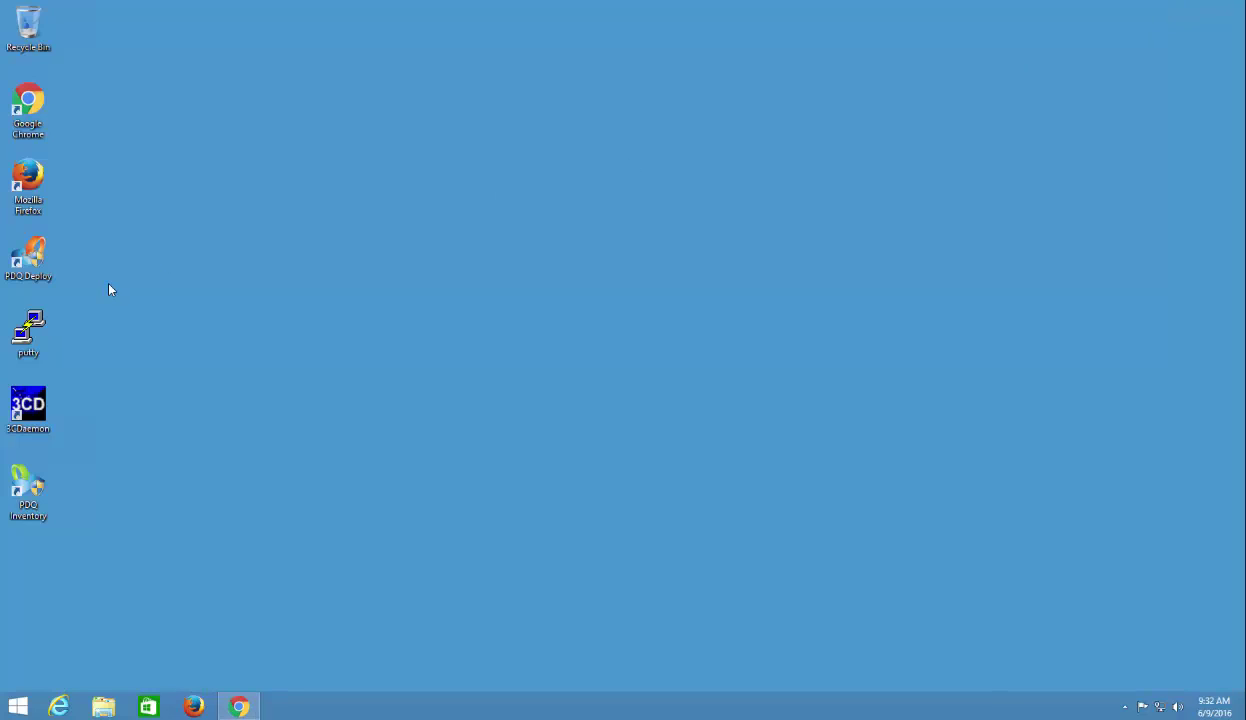
Launch PDQ Deploy from its desktop icon and approve the User Account Control prompt.
double_click(28, 255)
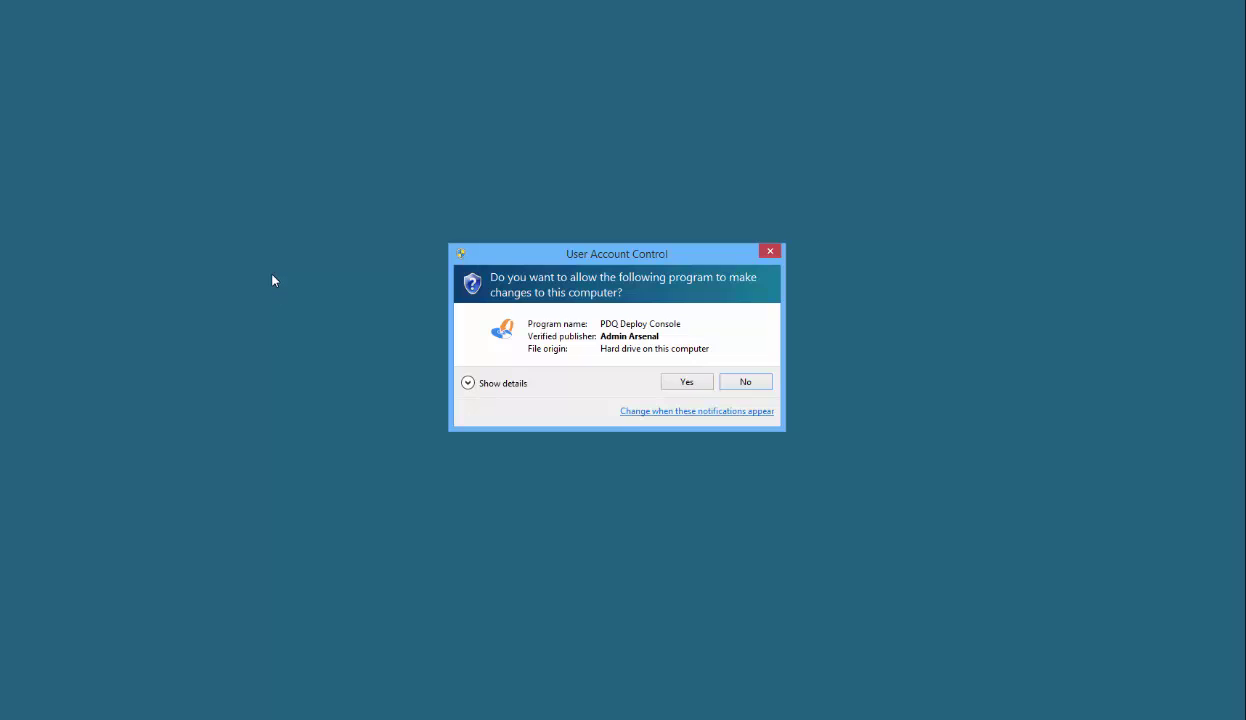
click(686, 383)
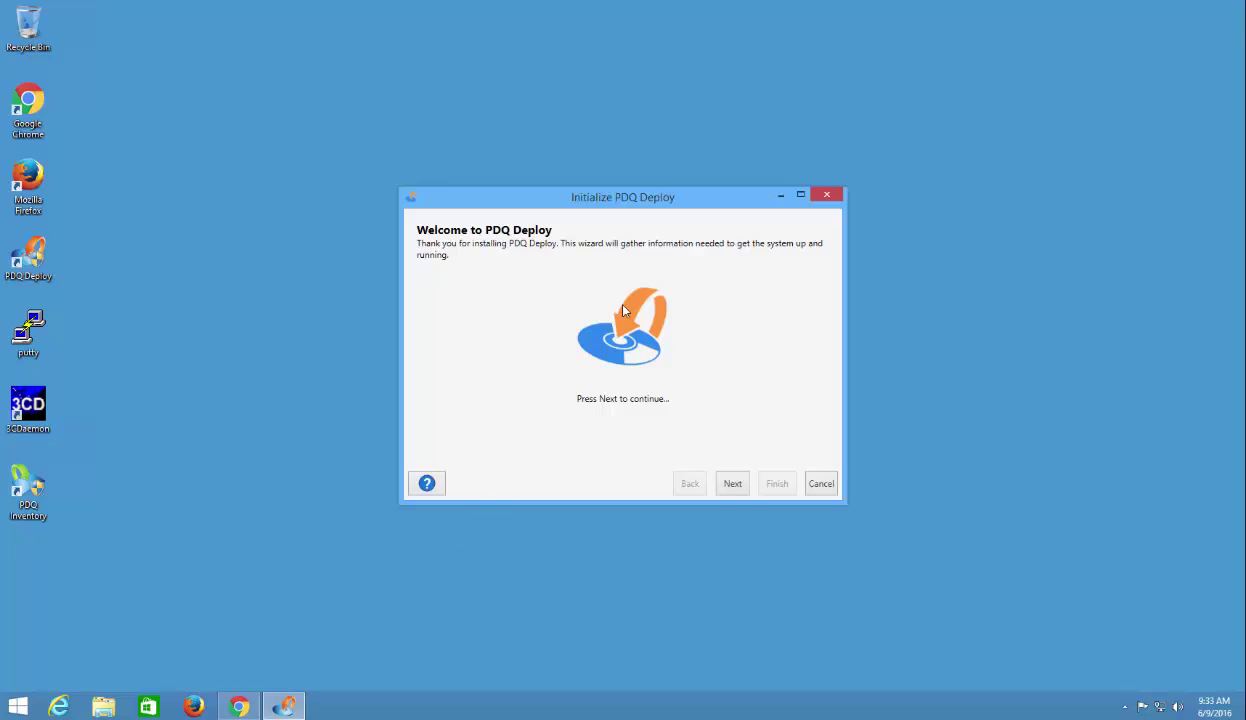
Keep Free Mode and finish setup with user name 'helpdesk' and the administrator password.
click(741, 488)
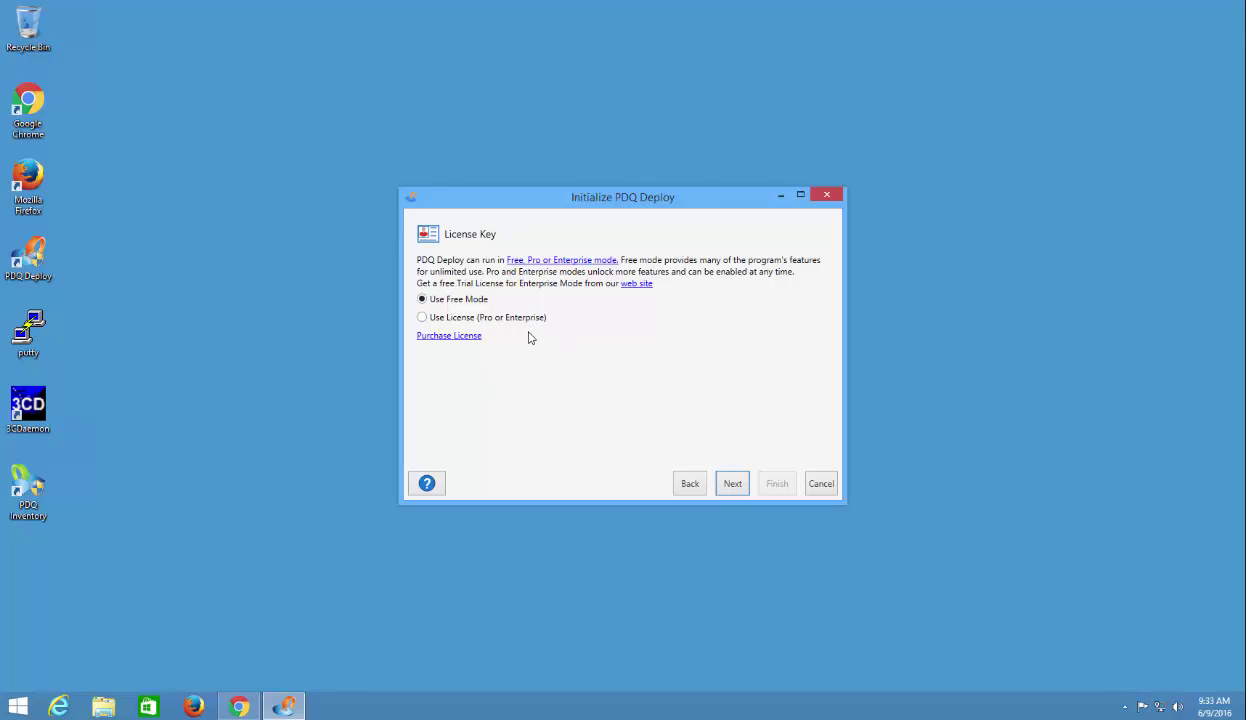
click(732, 485)
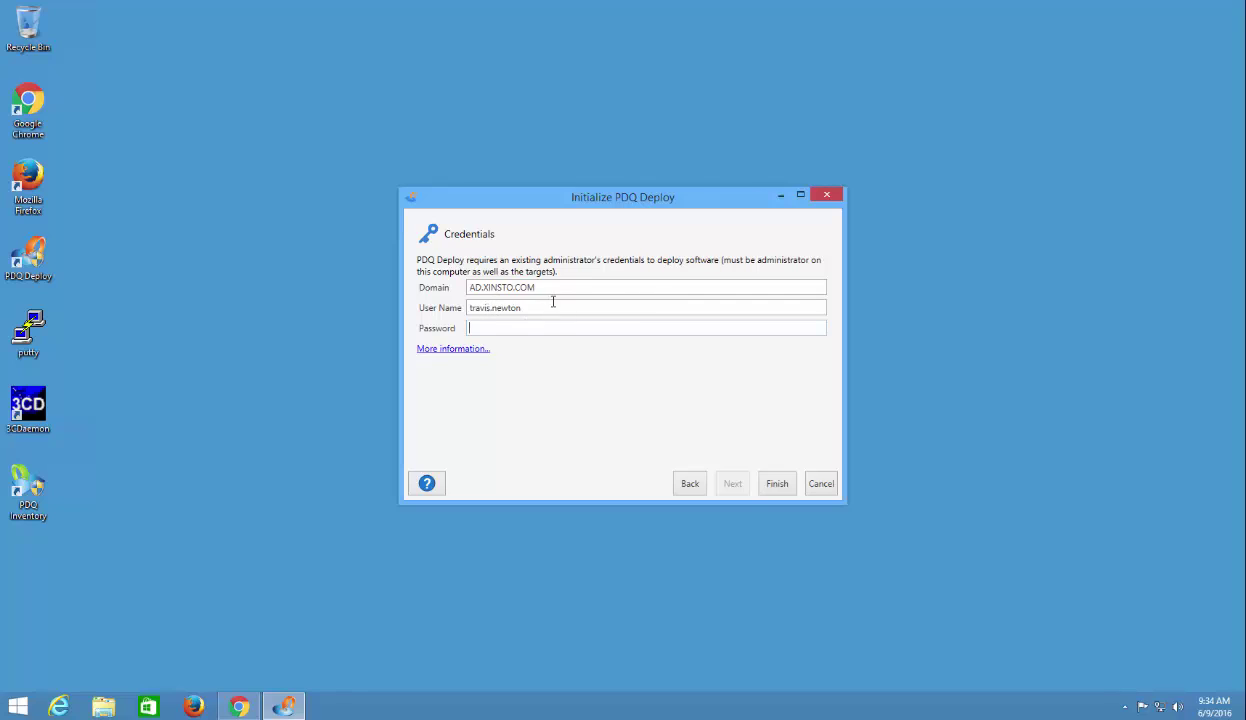
drag(557, 306, 458, 310)
key(BackSpace)
text(helpdesk)
click(515, 328)
text(*********)
click(776, 487)
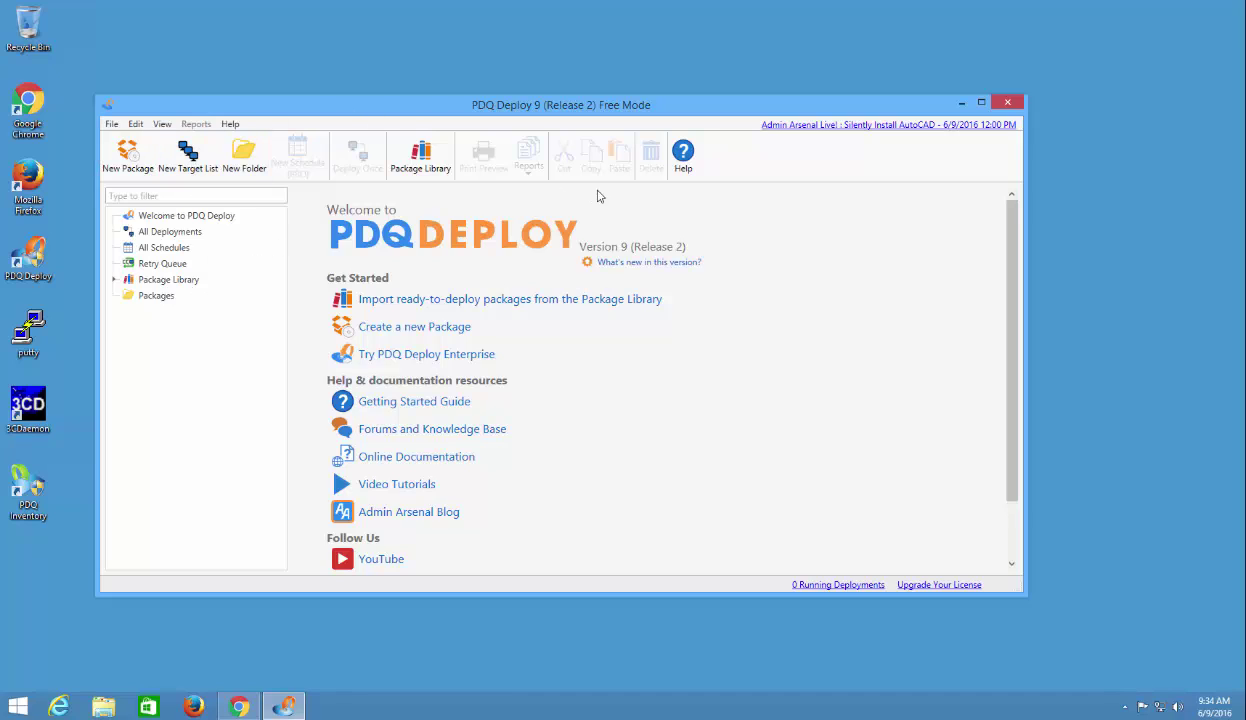
Scroll down and back up through the PDQ Deploy Welcome page.
scroll(985, 300, down, 3)
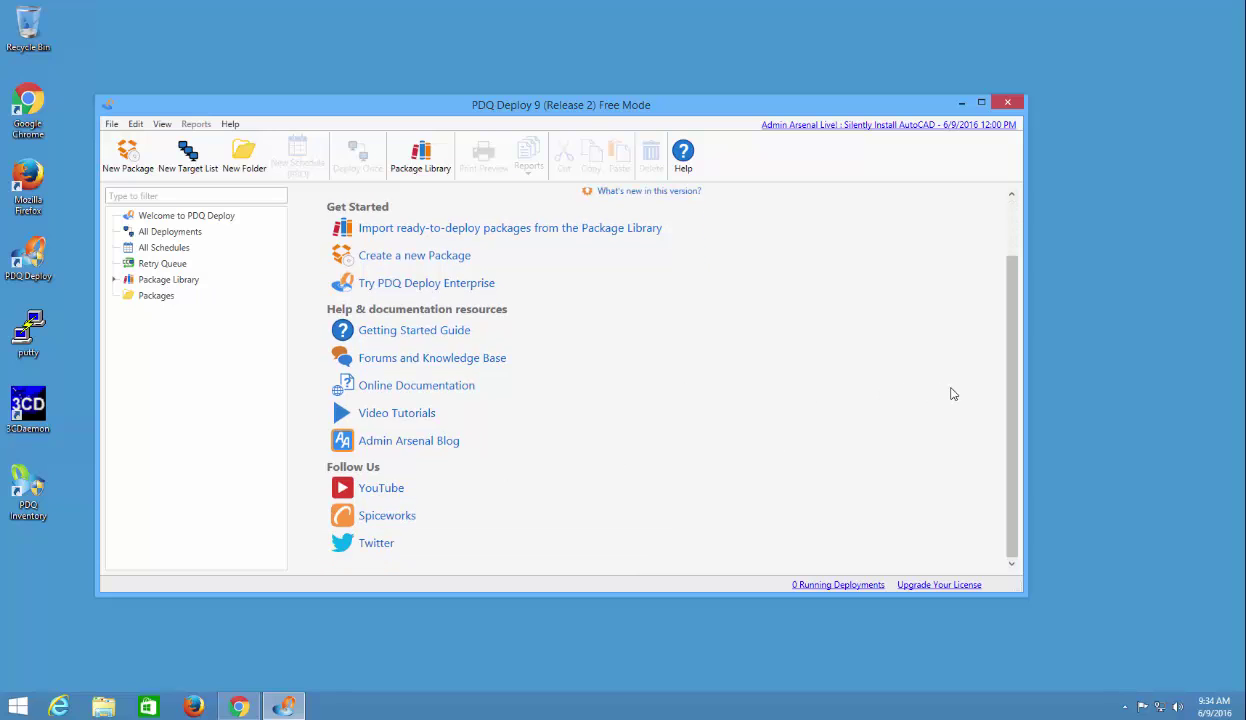
scroll(1013, 388, up, 3)
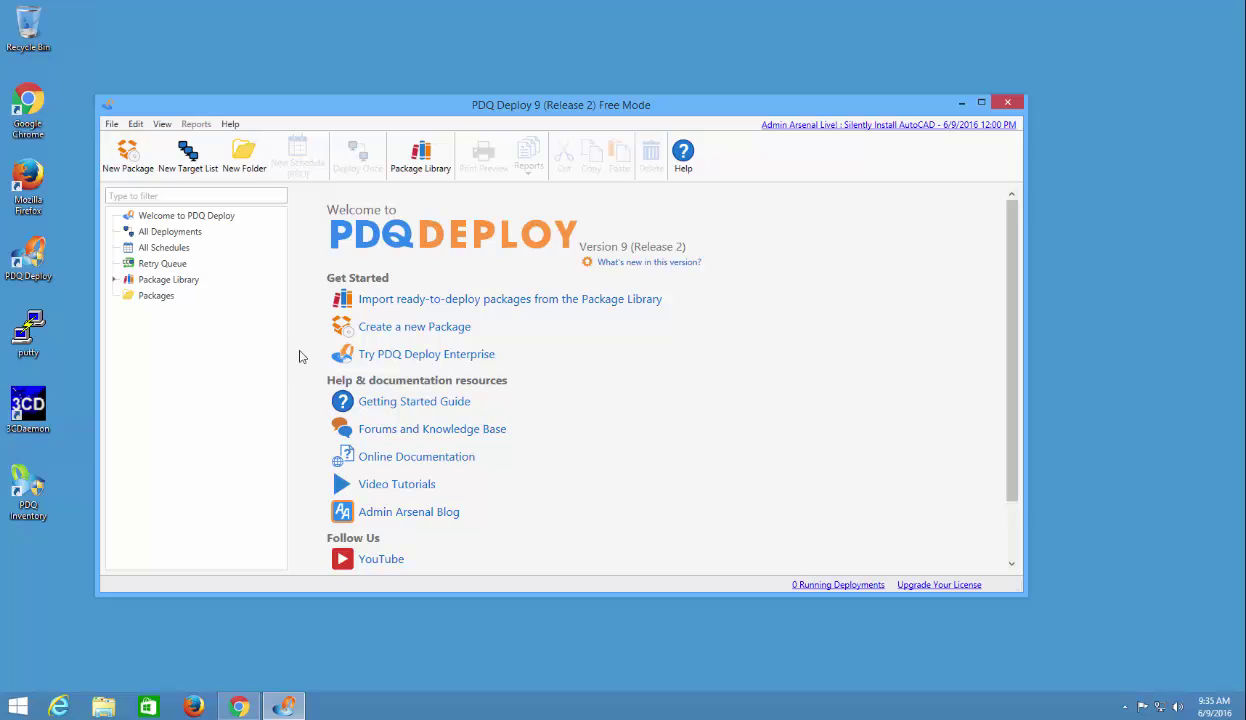
Show the Package Library in a maximized window and view details of 7-Zip and another package.
click(115, 281)
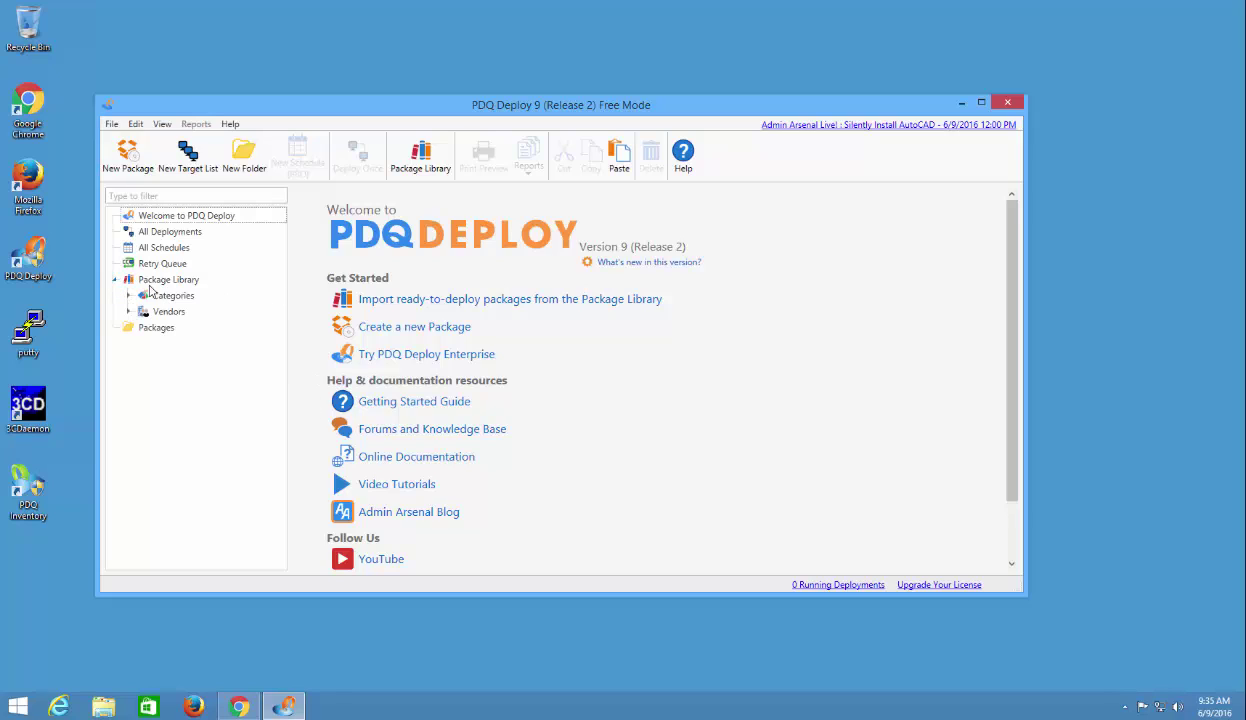
click(150, 280)
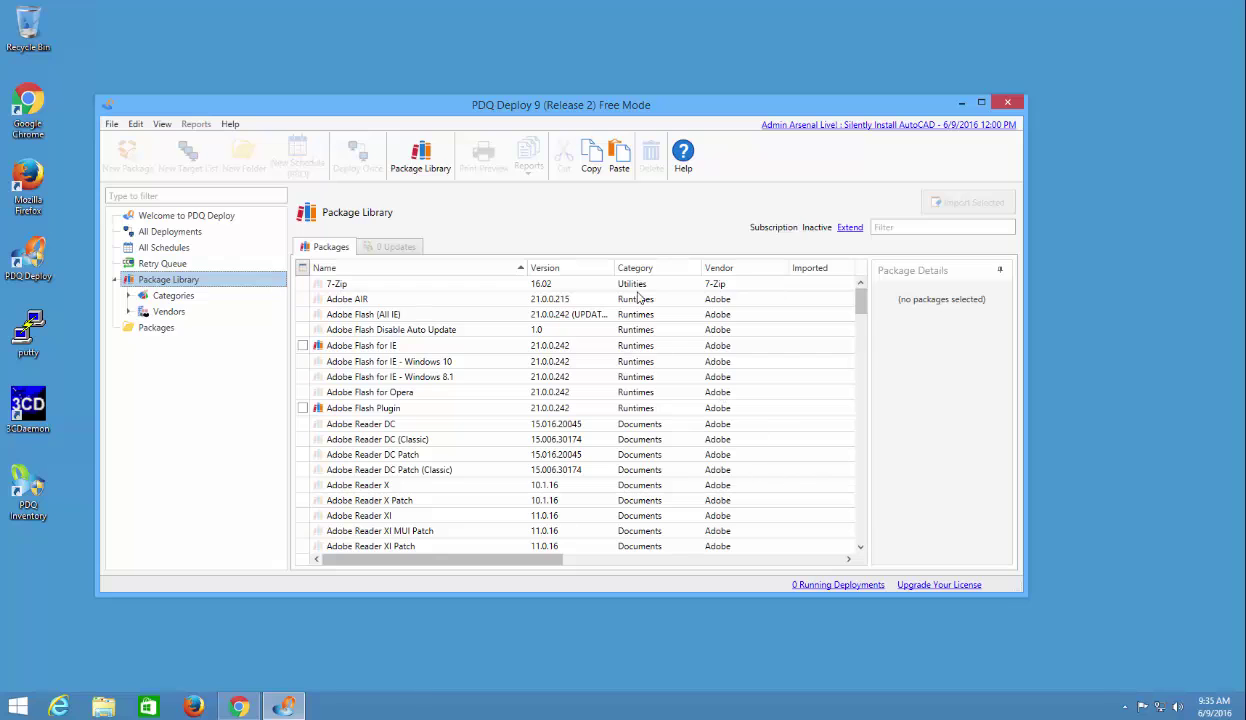
double_click(503, 108)
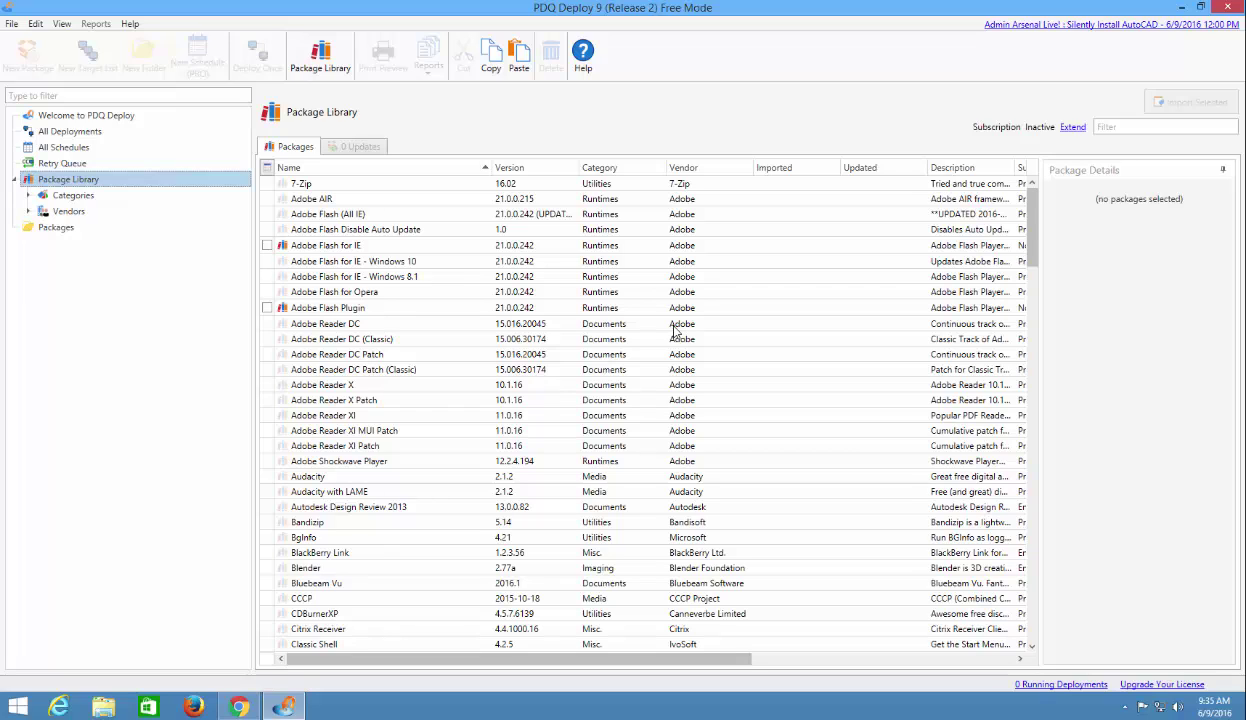
click(330, 184)
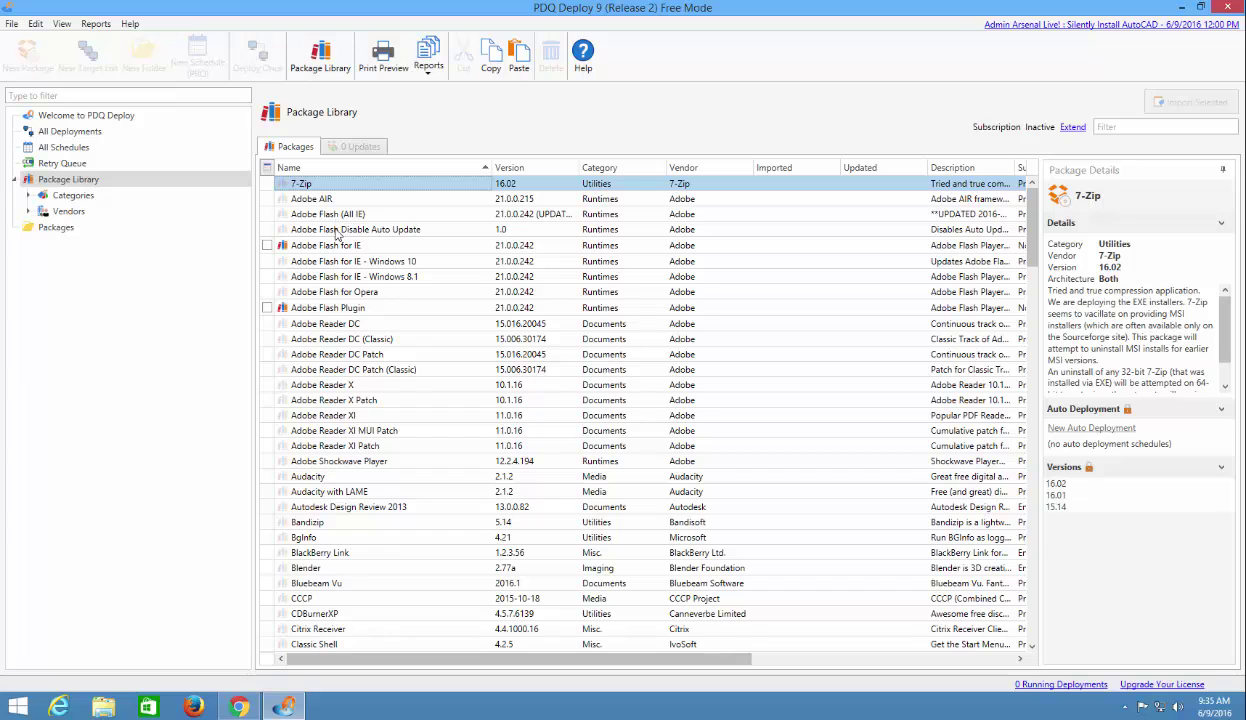
click(330, 214)
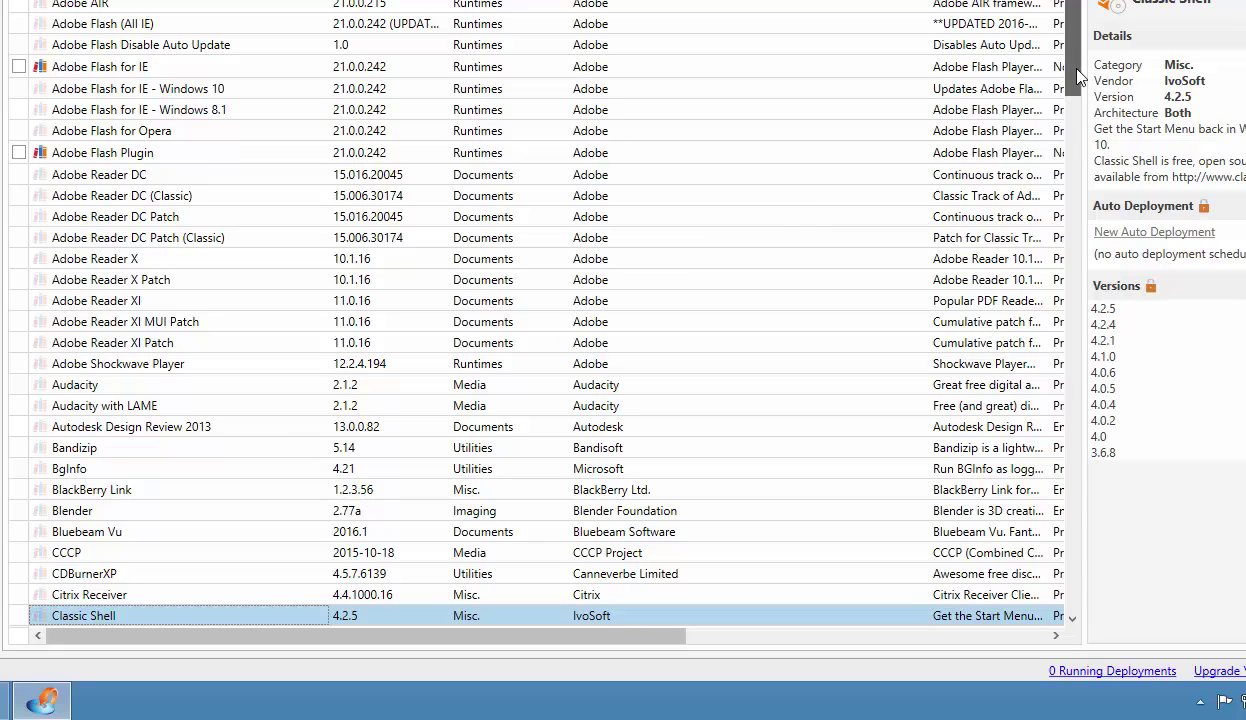
Scroll the Package Library list down to the Visio Viewer entries.
drag(1073, 62, 1076, 160)
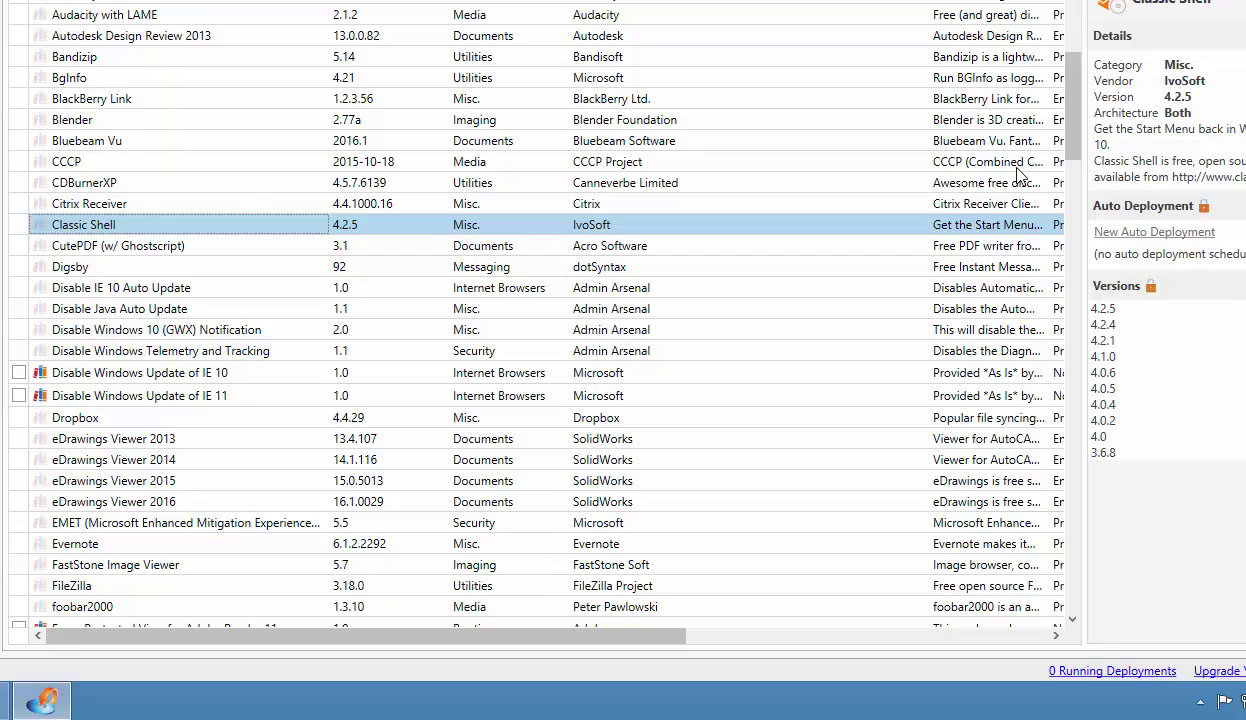
drag(1073, 120, 1065, 273)
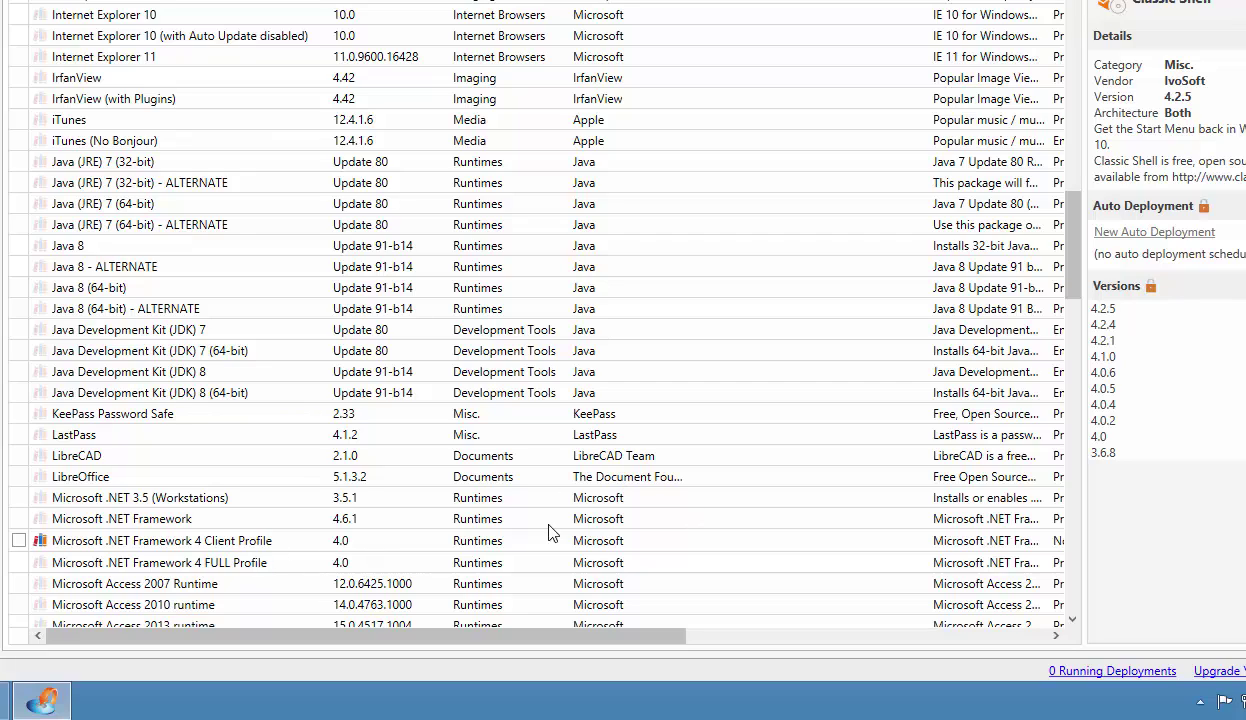
drag(1072, 247, 1066, 340)
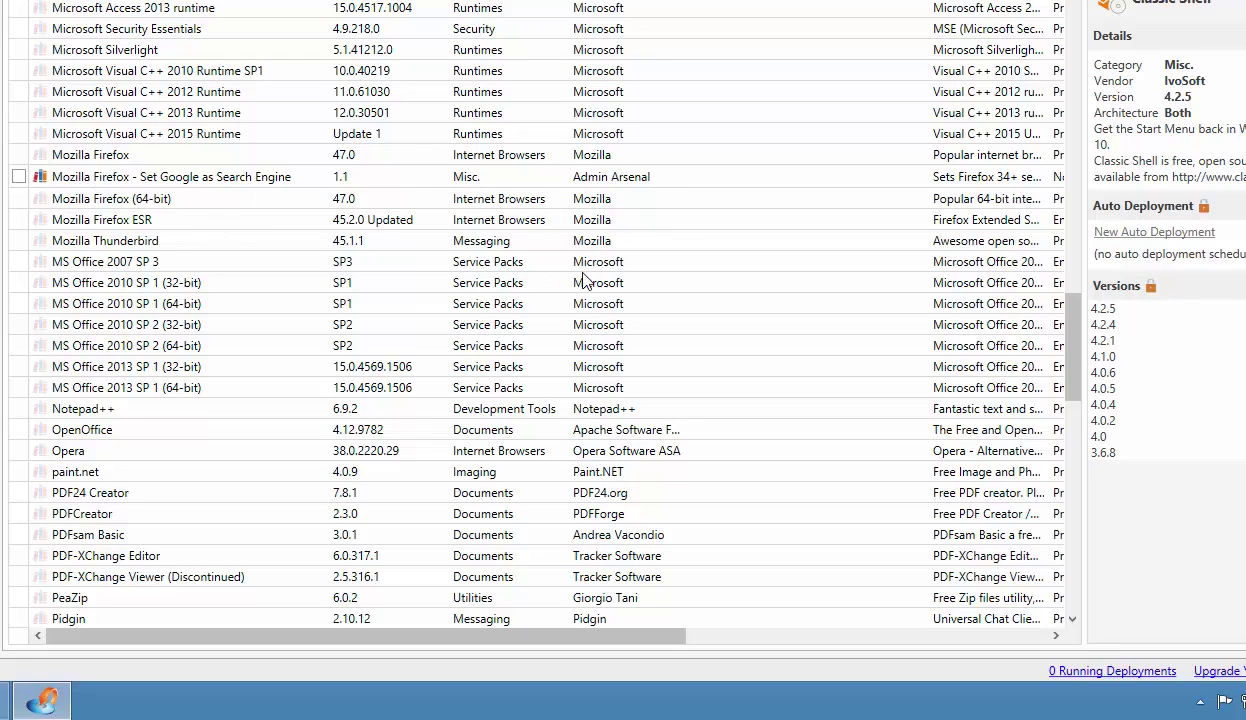
drag(1078, 343, 1030, 495)
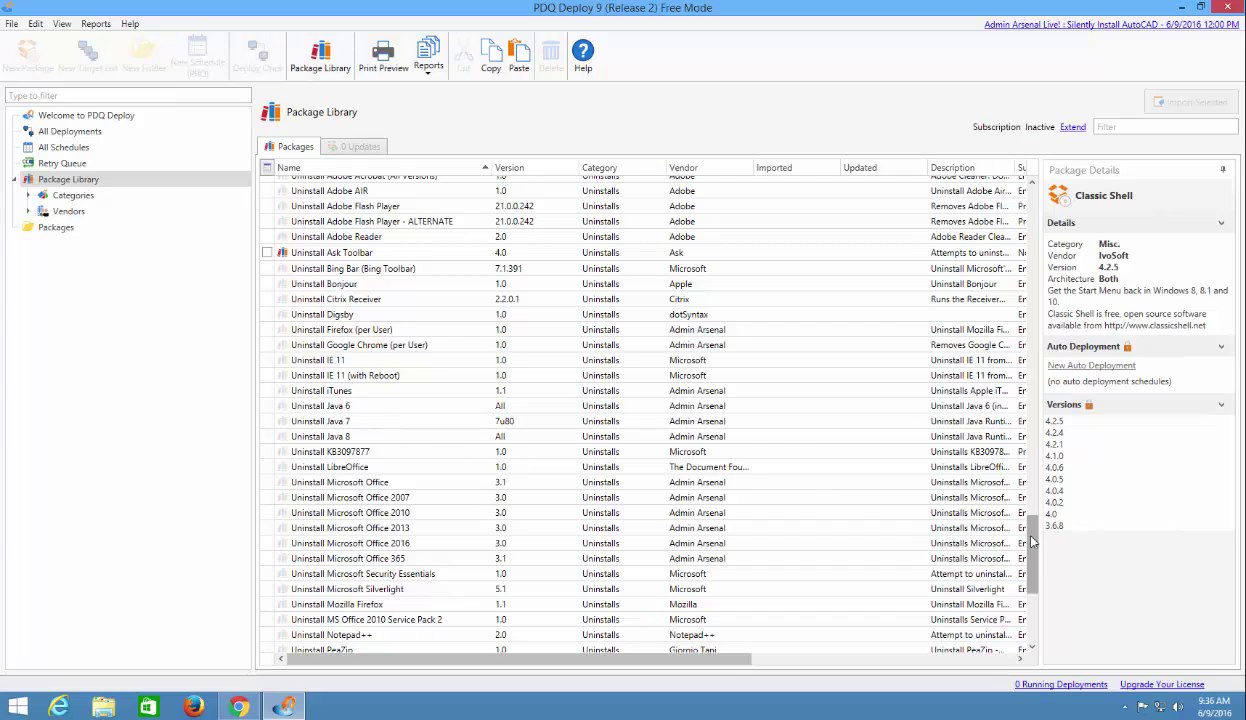
drag(1032, 545, 1033, 615)
scroll(1010, 560, up, 20)
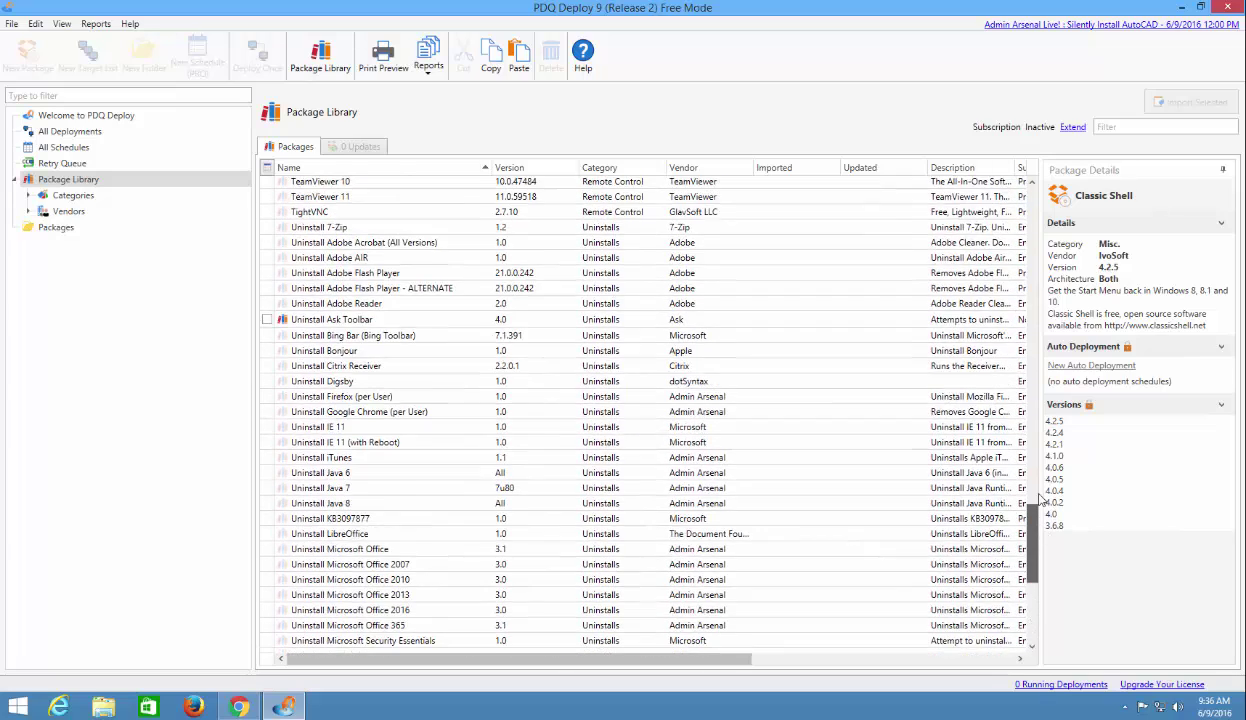
scroll(1010, 262, up, 12)
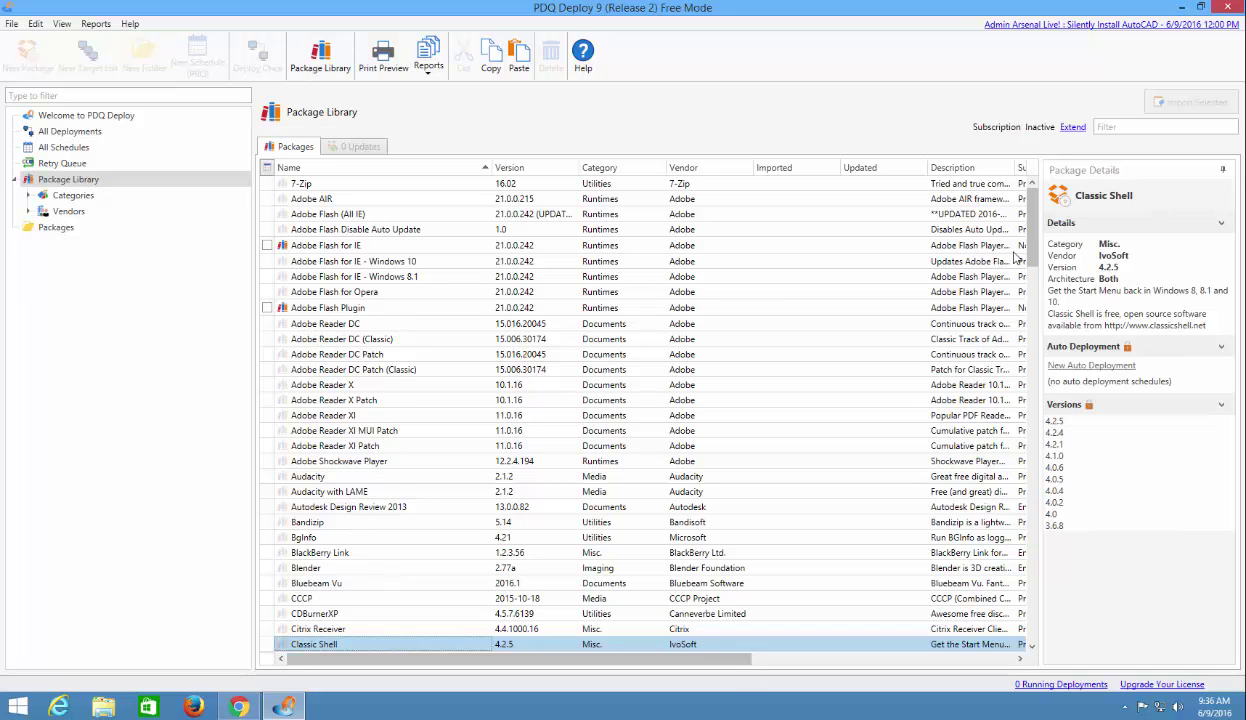
drag(1031, 236, 1022, 621)
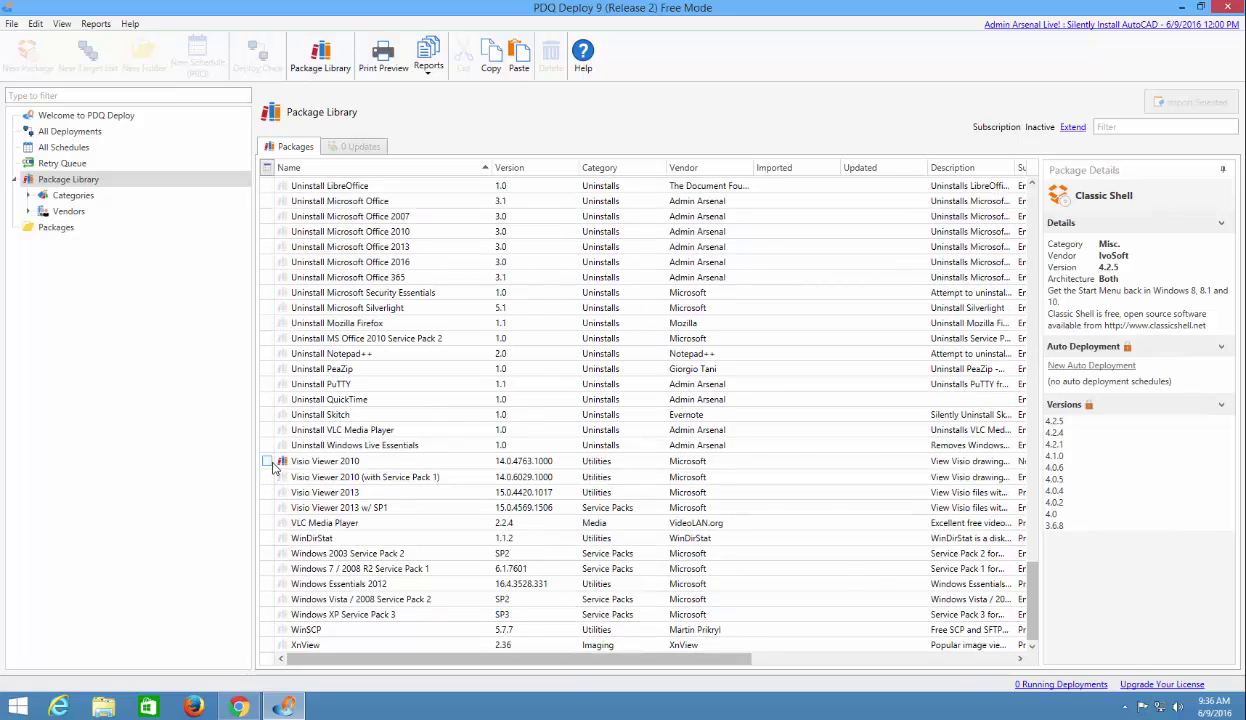
Tick Visio Viewer 2010 for import and scroll sideways through its column details.
click(267, 461)
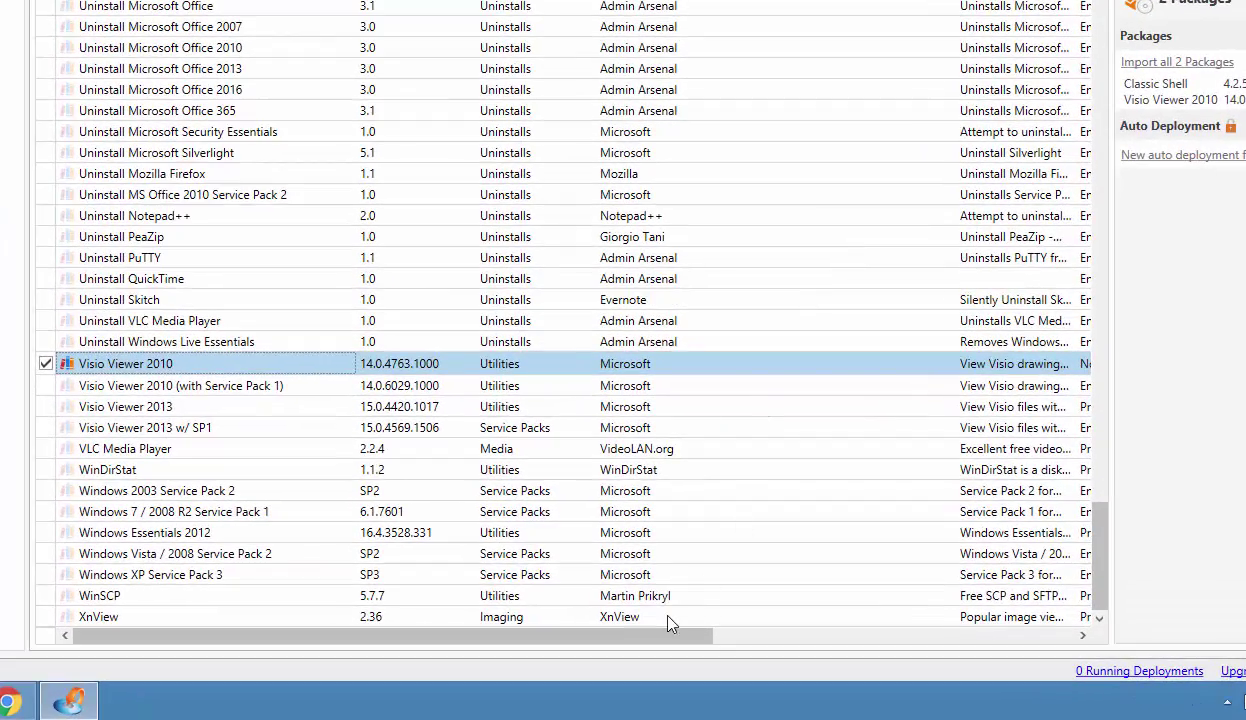
drag(668, 636, 1094, 649)
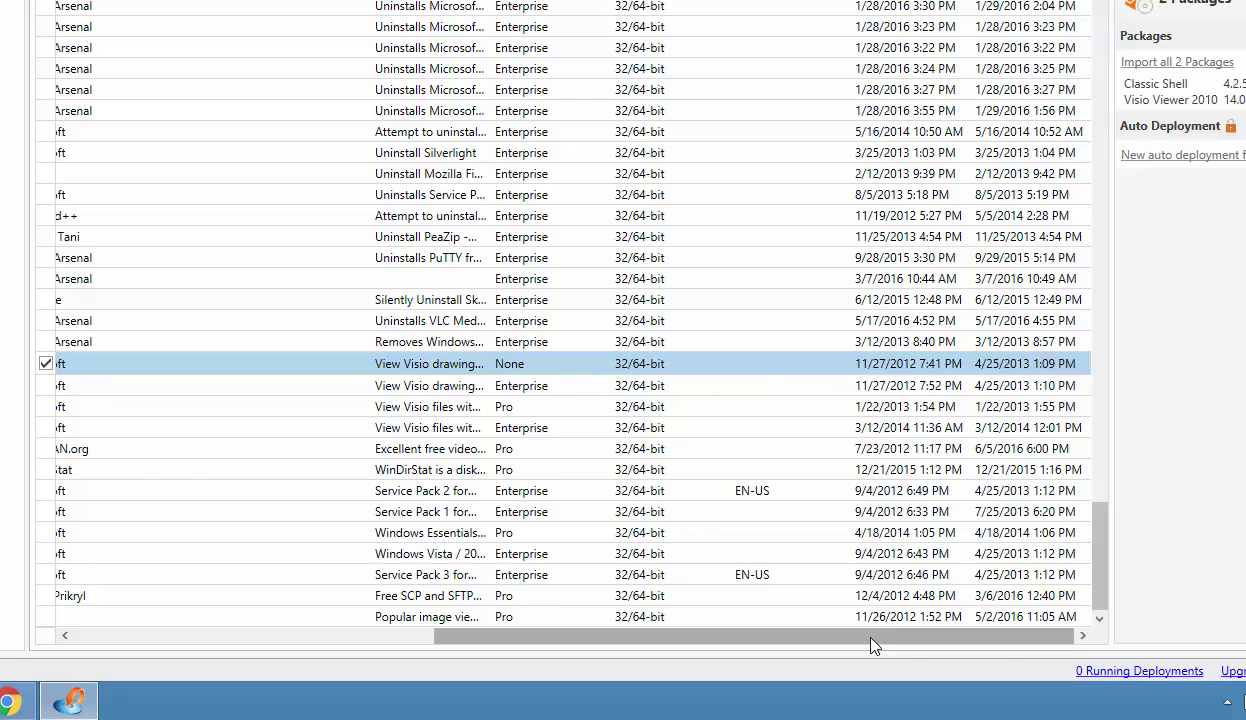
drag(870, 645, 183, 640)
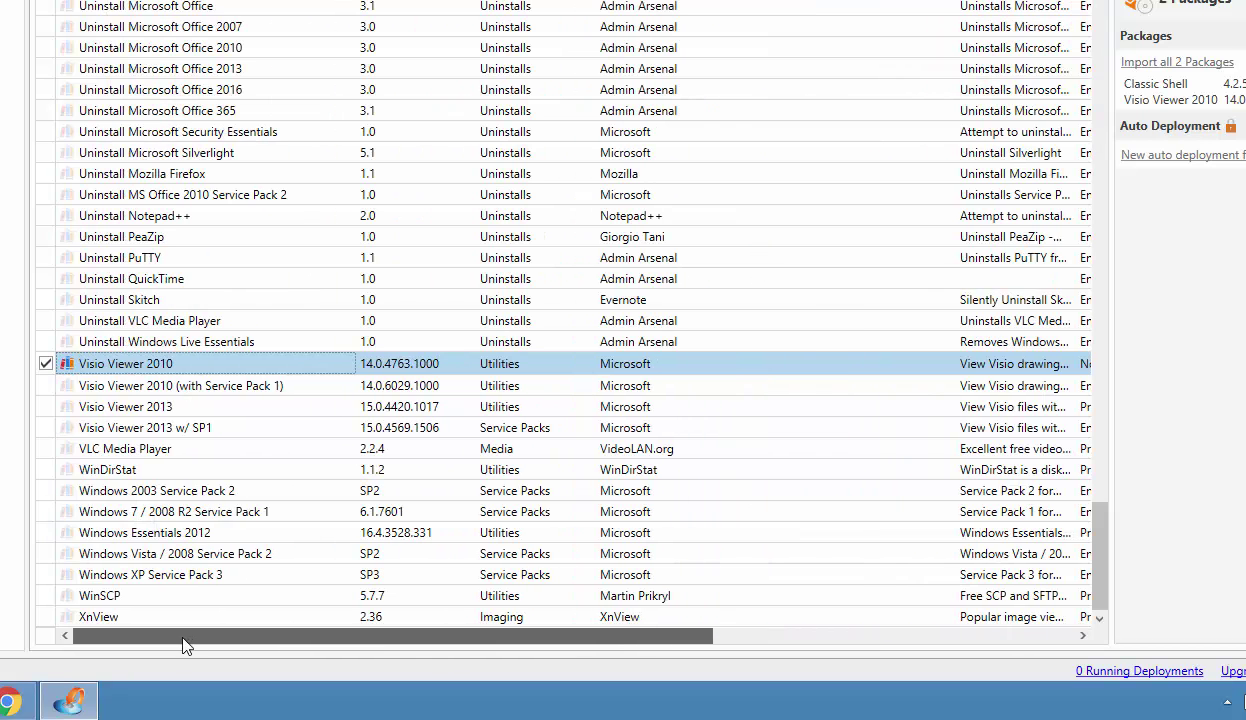
right_click(100, 364)
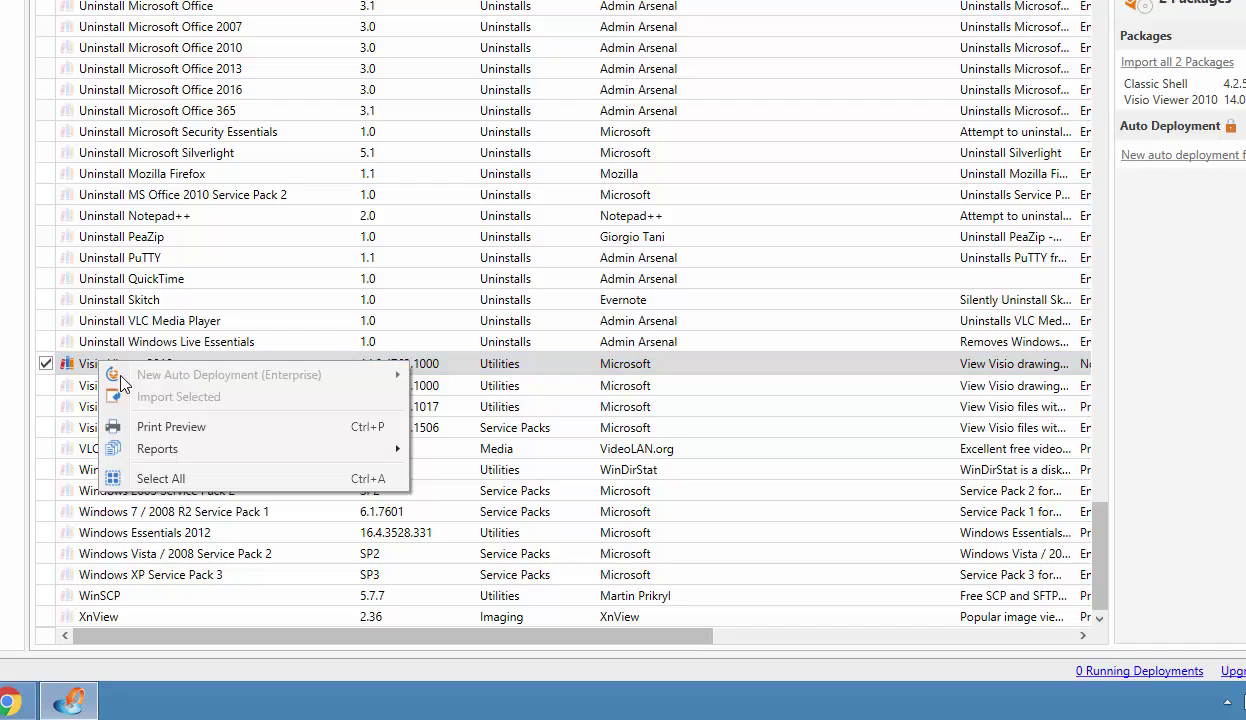
key(Escape)
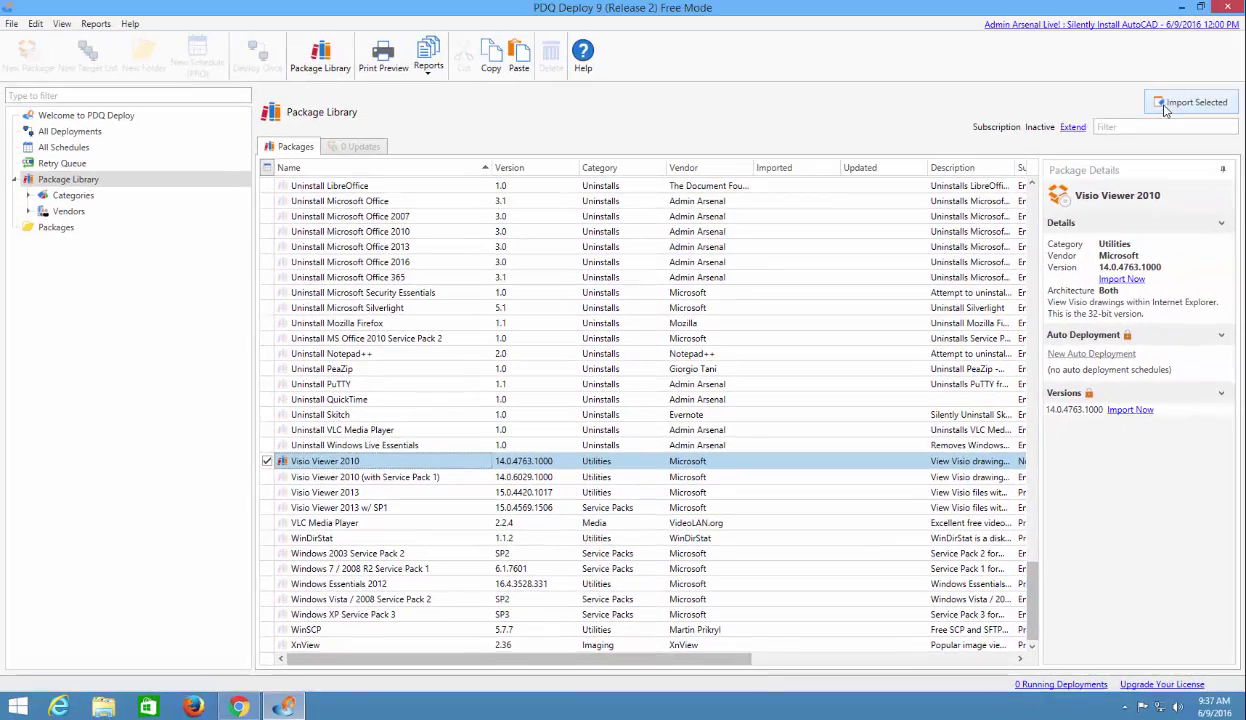
Import the checked Visio Viewer 2010 package and close the finished Download window.
click(1185, 102)
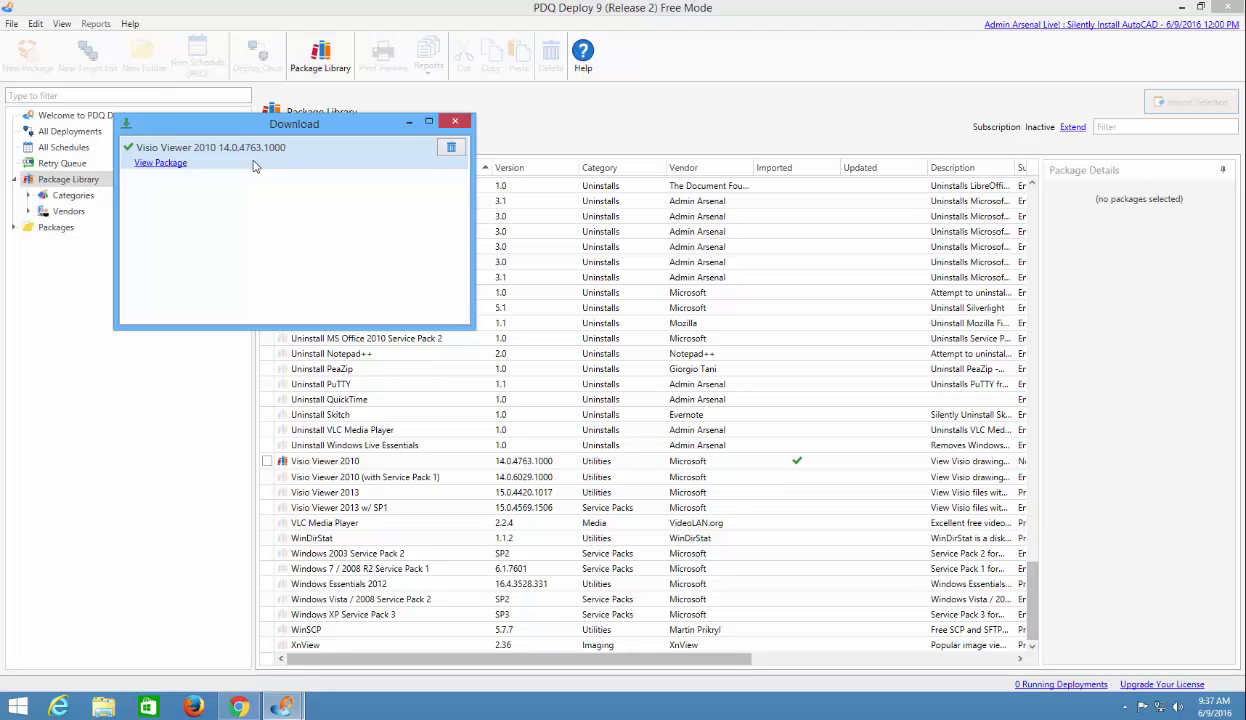
click(462, 122)
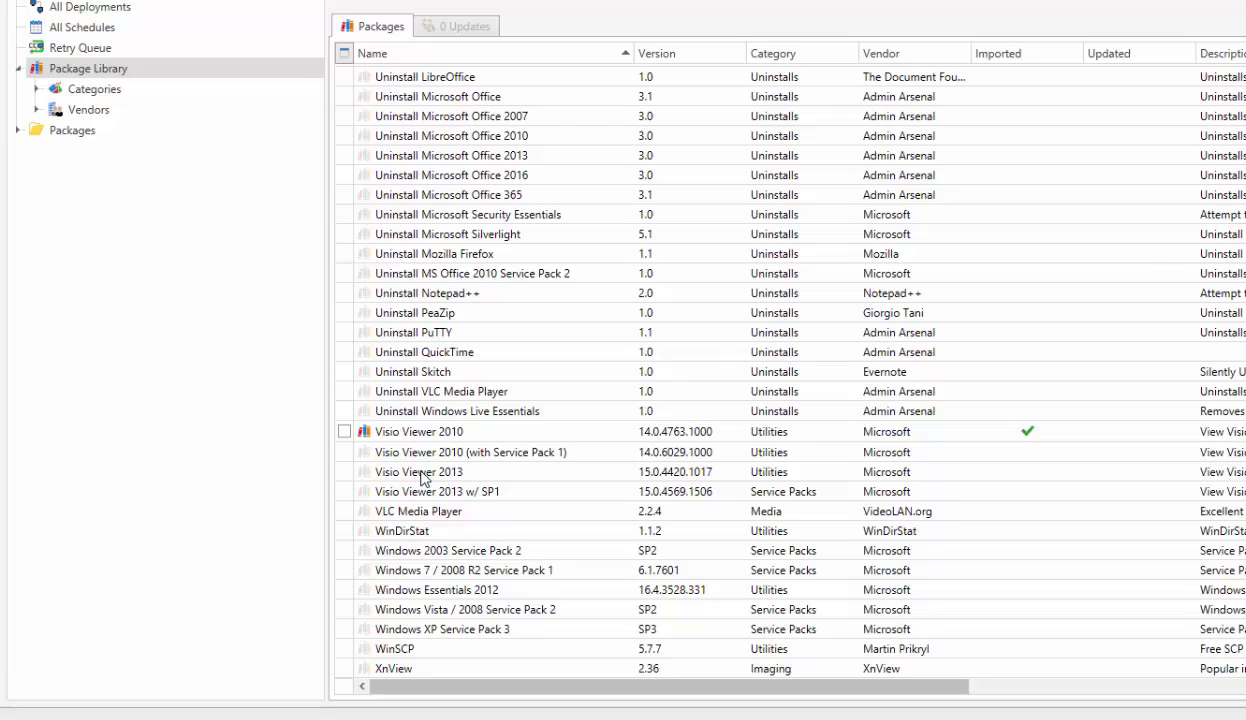
Open the imported Visio Viewer 2010 package under the Packages folder.
click(380, 451)
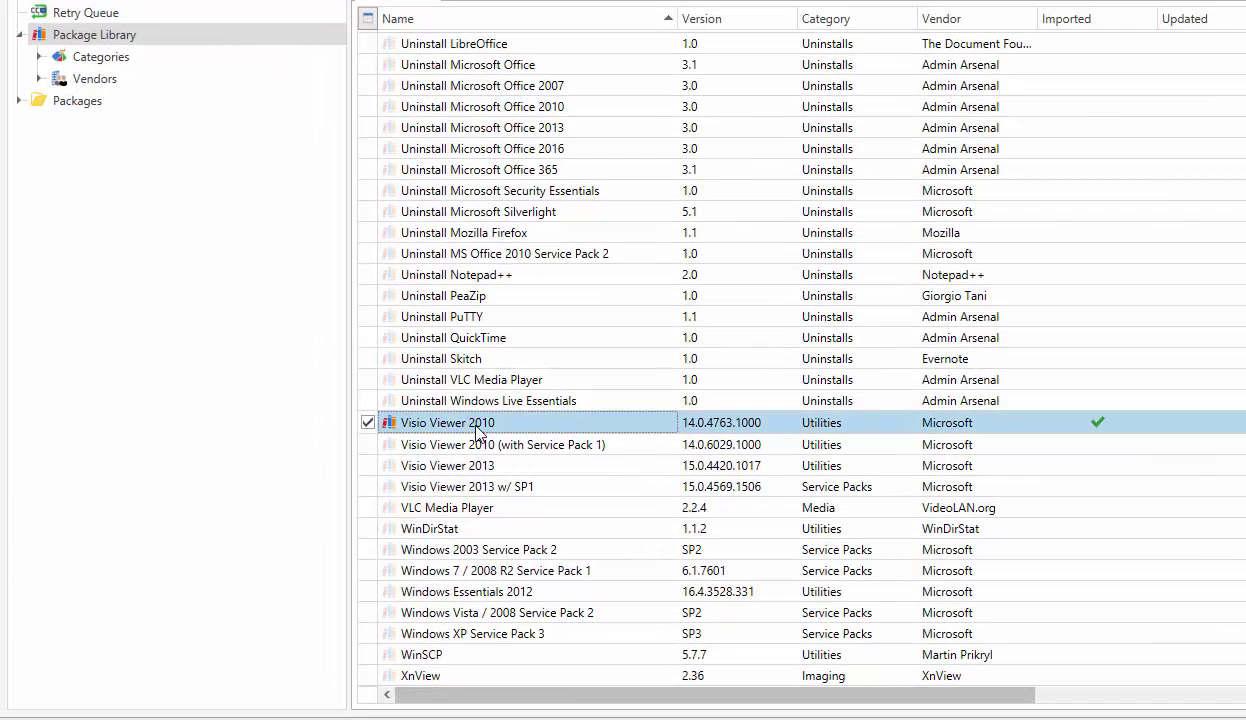
right_click(380, 451)
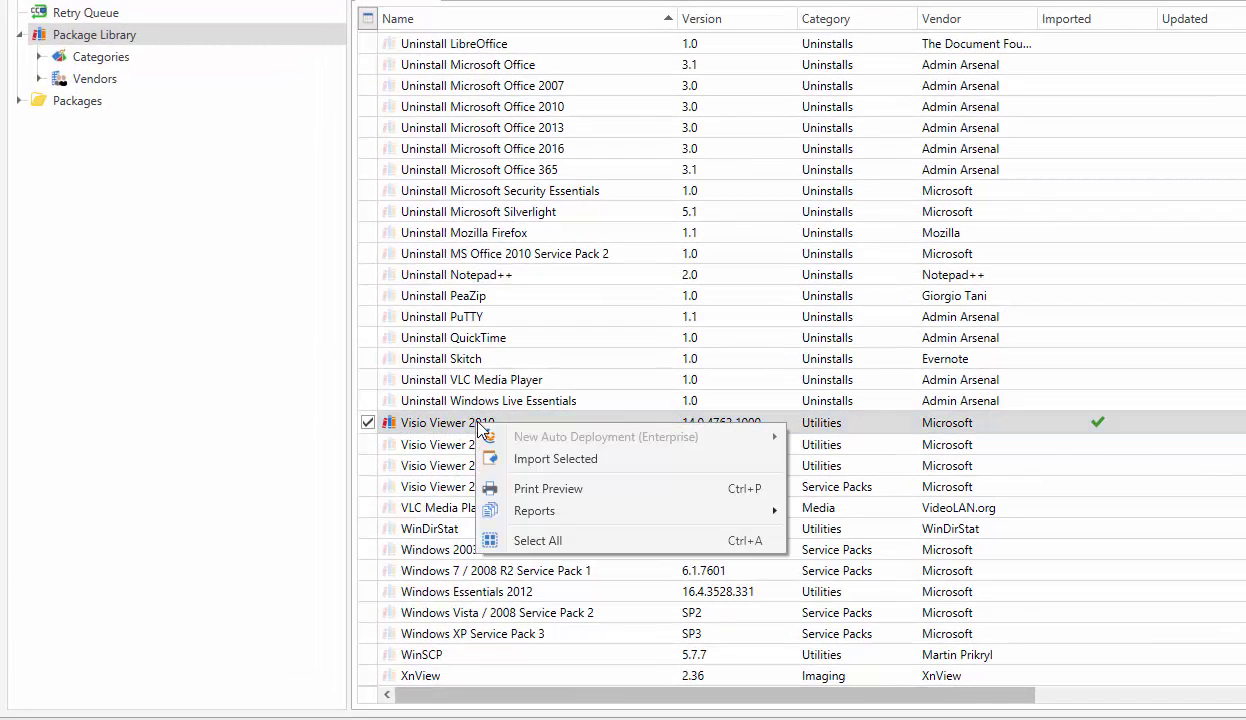
click(476, 426)
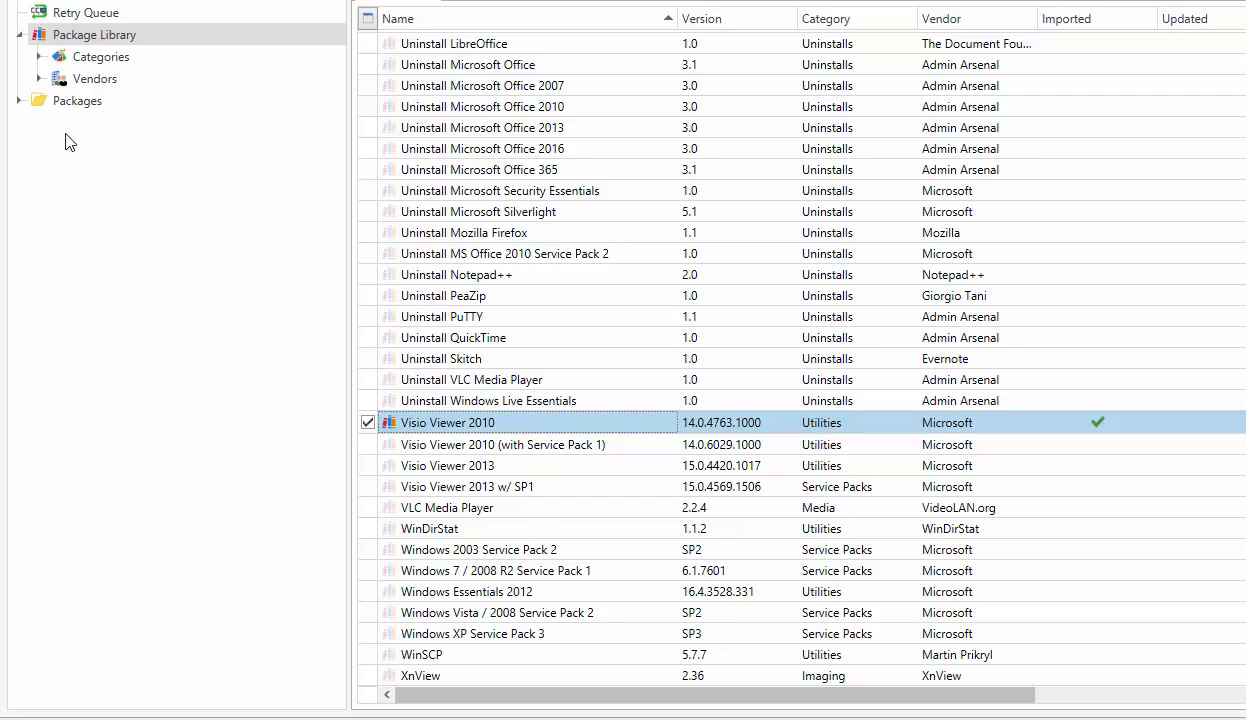
click(19, 101)
click(143, 124)
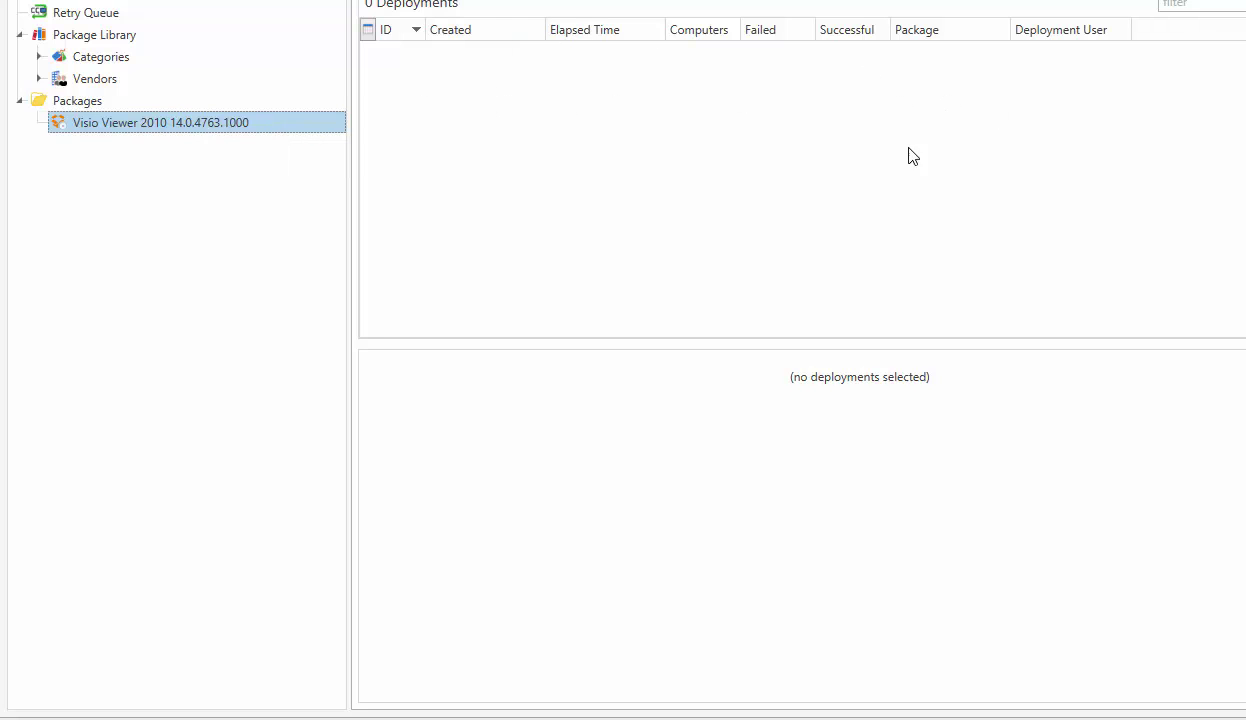
Check the Schedules and Retry Queue tabs, return to Deployments, and show the Deploy options.
click(745, 0)
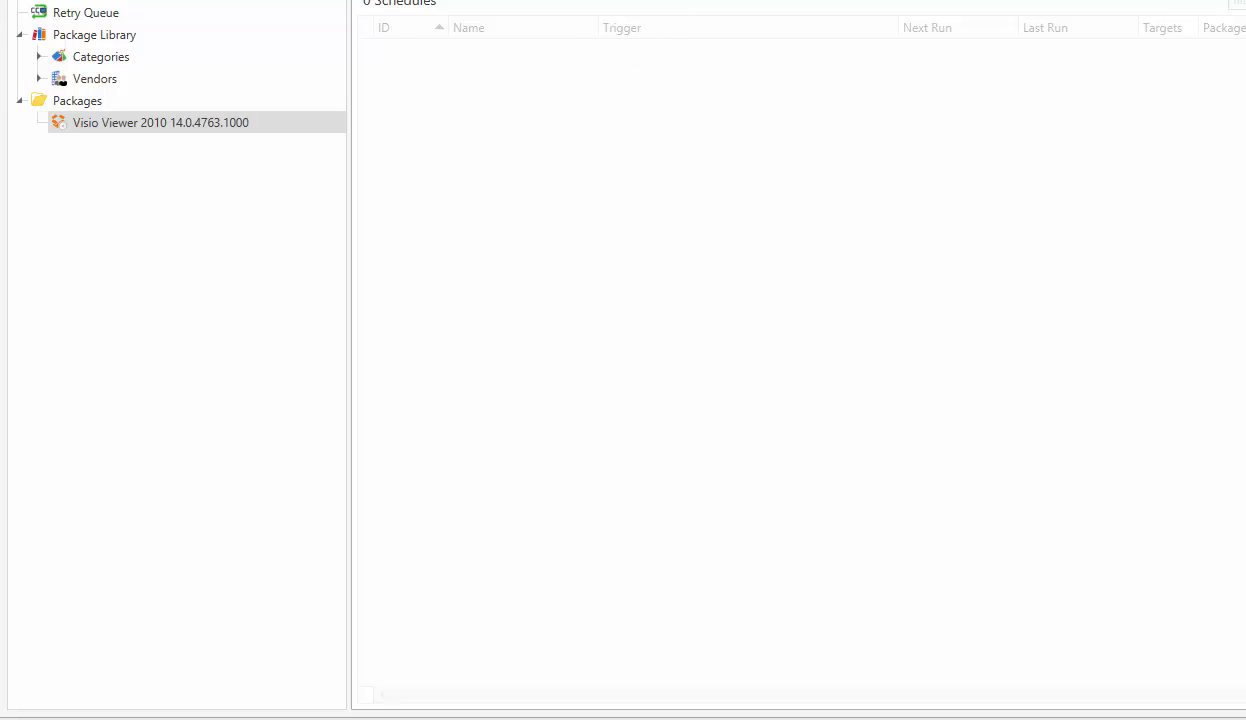
click(662, 0)
click(410, 0)
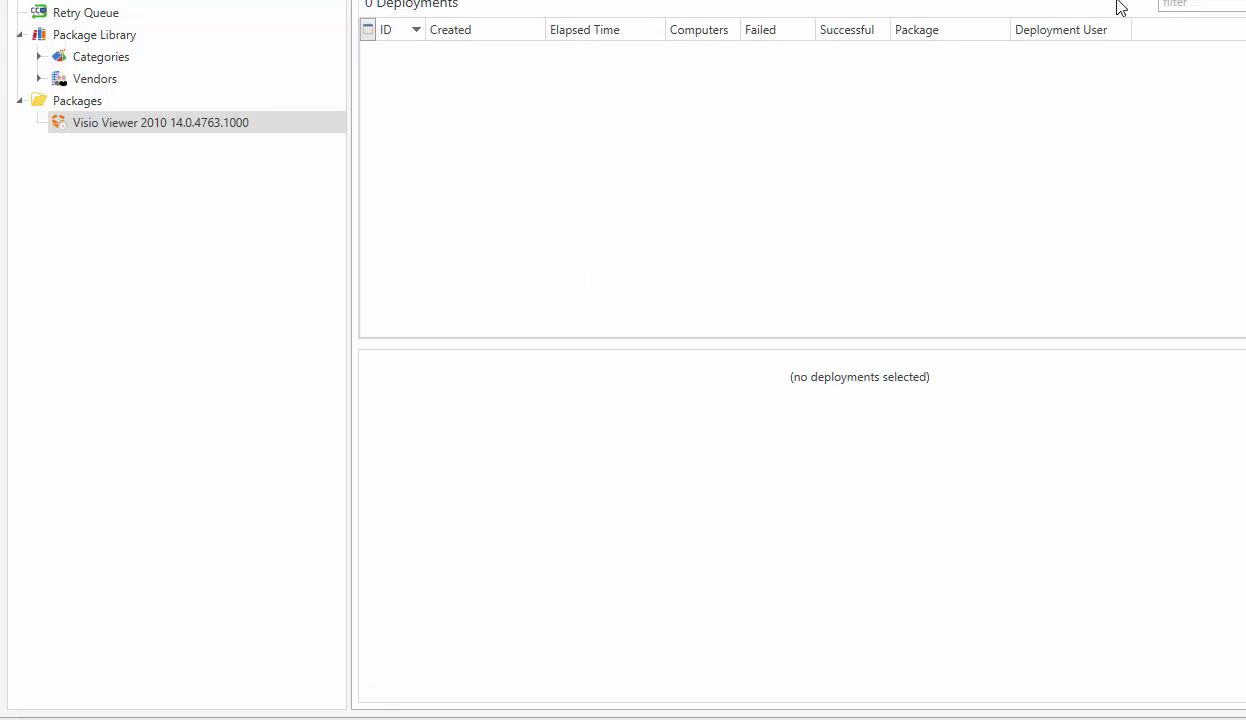
click(1122, 106)
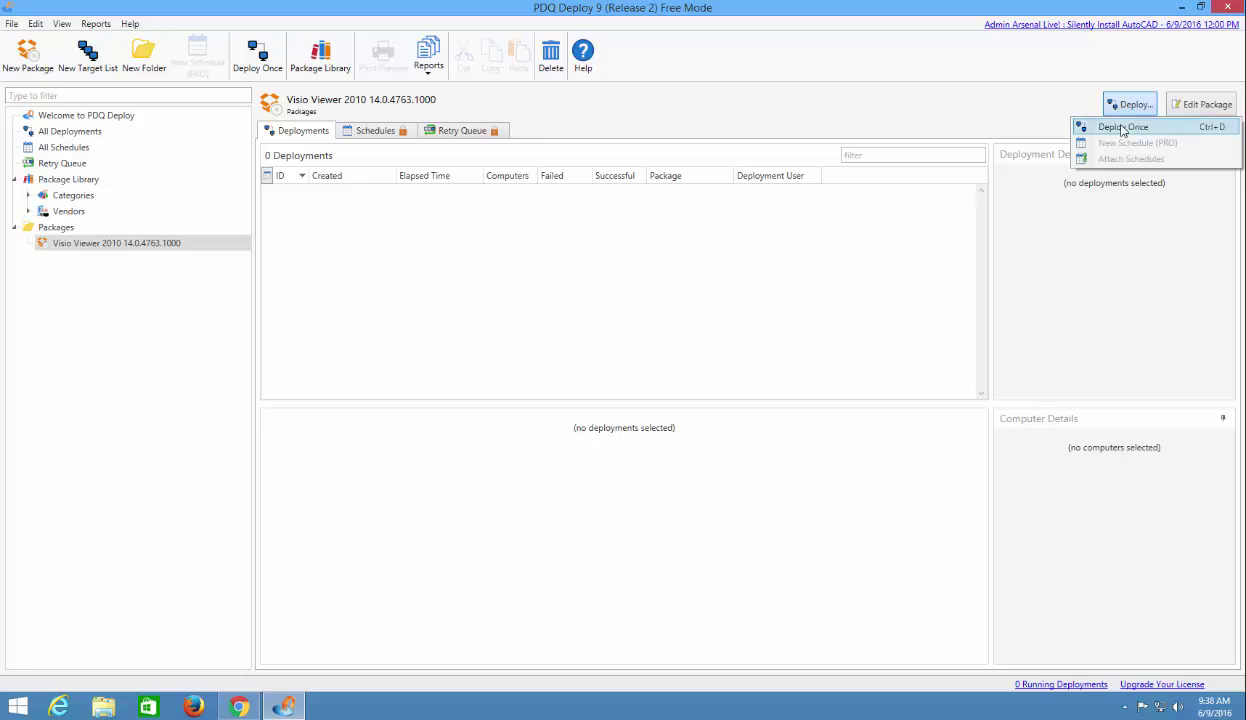
Start a Deploy Once of Visio Viewer 2010 targeting VPC-1000 from Active Directory, then review the credentials.
click(1120, 126)
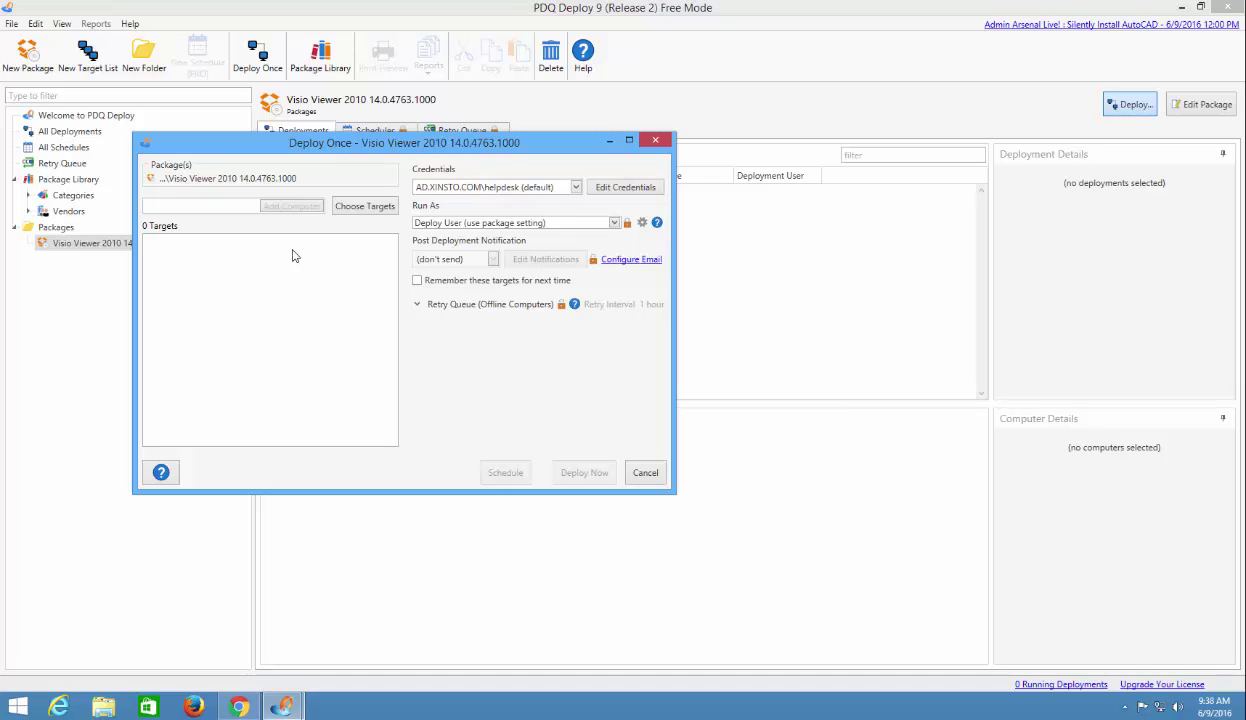
click(366, 208)
click(378, 226)
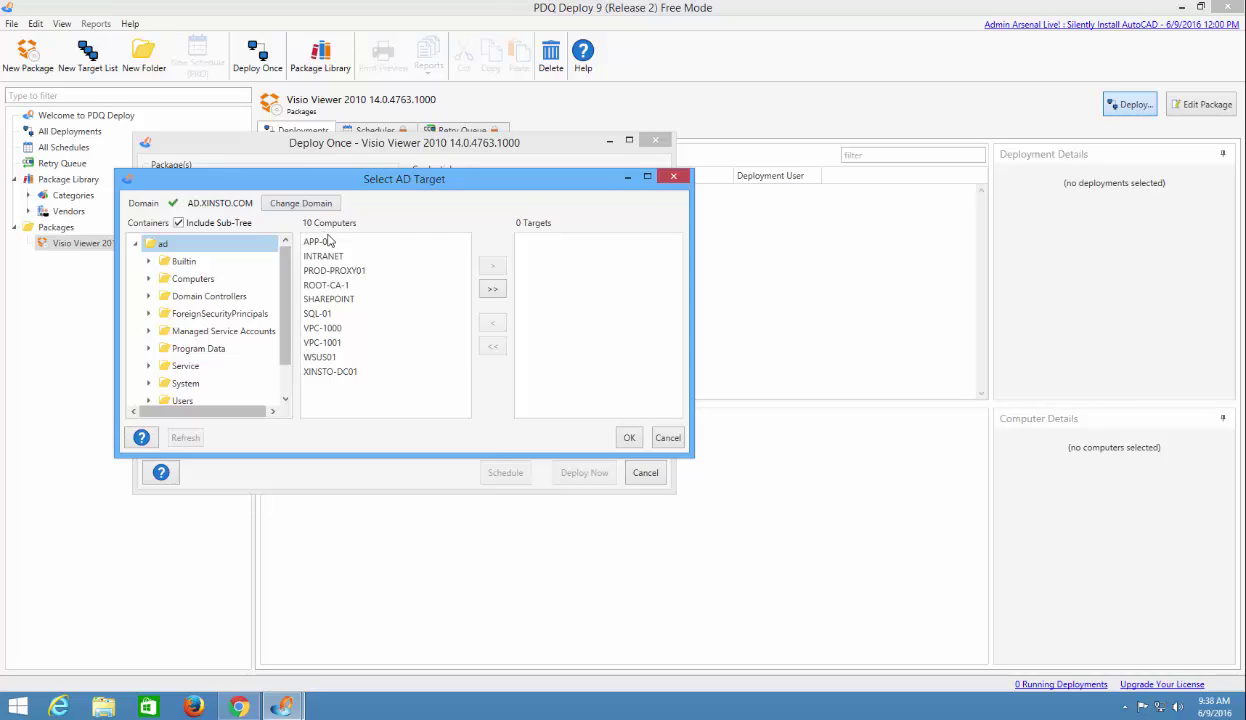
click(328, 330)
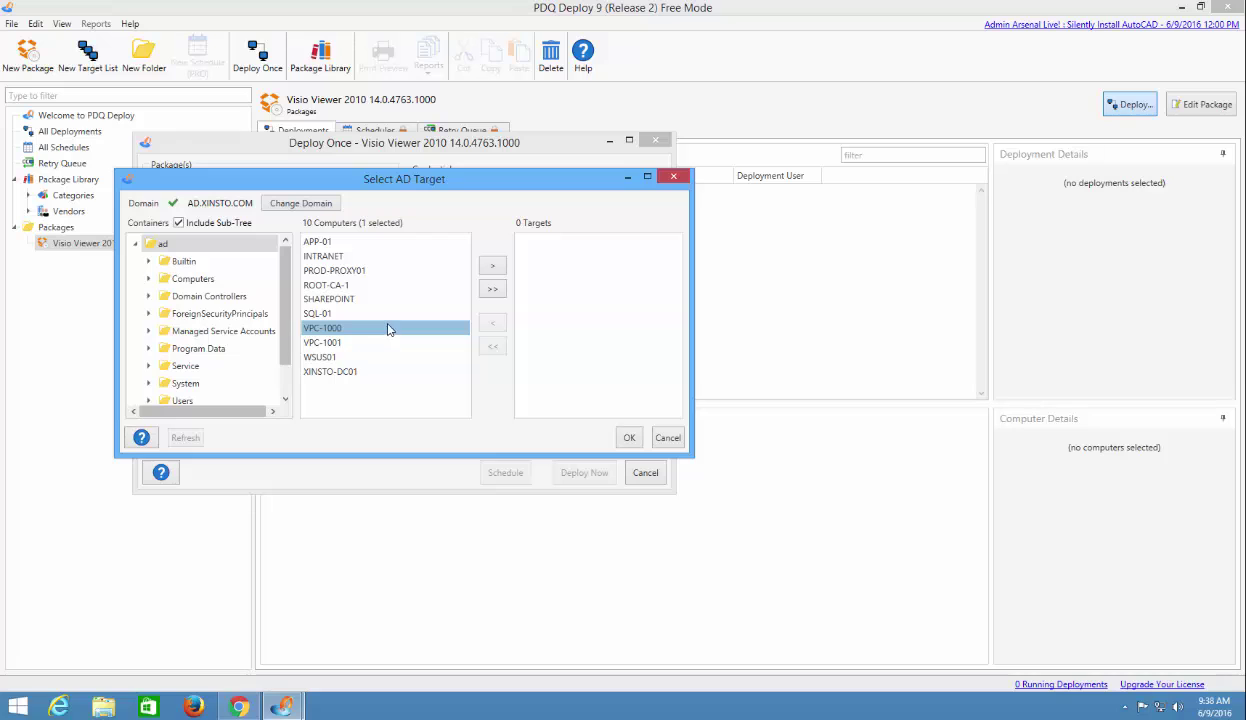
click(488, 269)
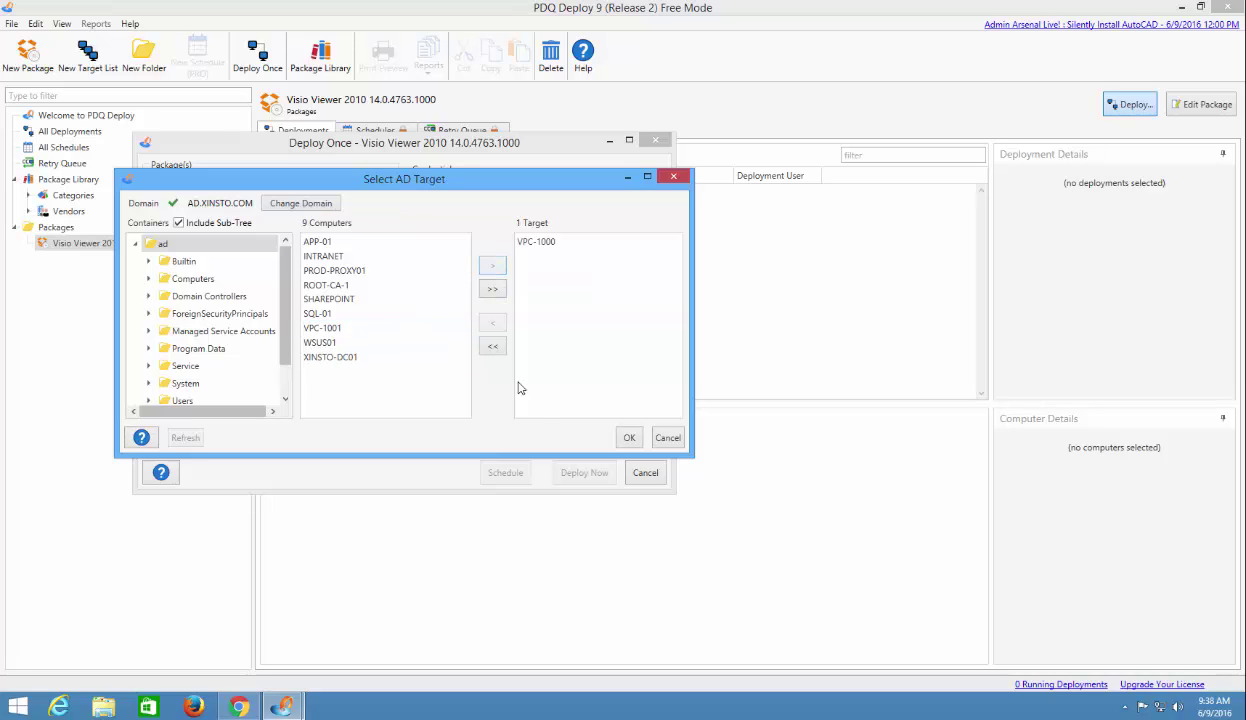
click(630, 438)
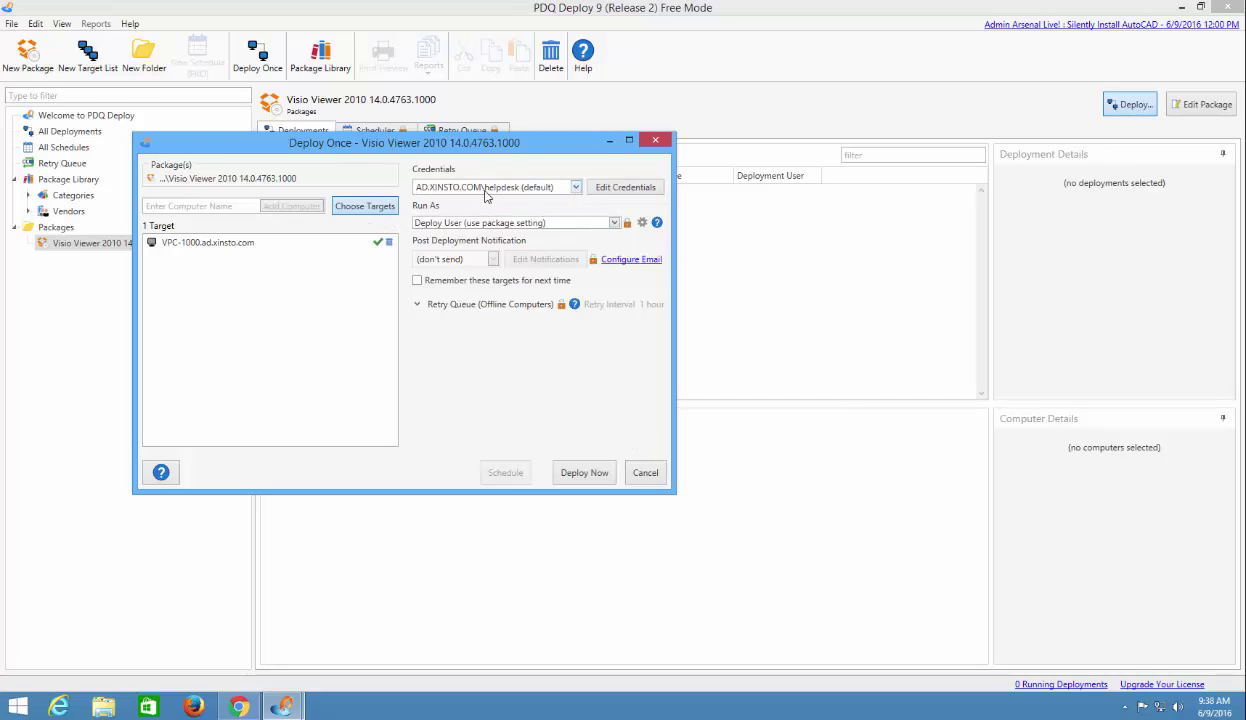
click(578, 190)
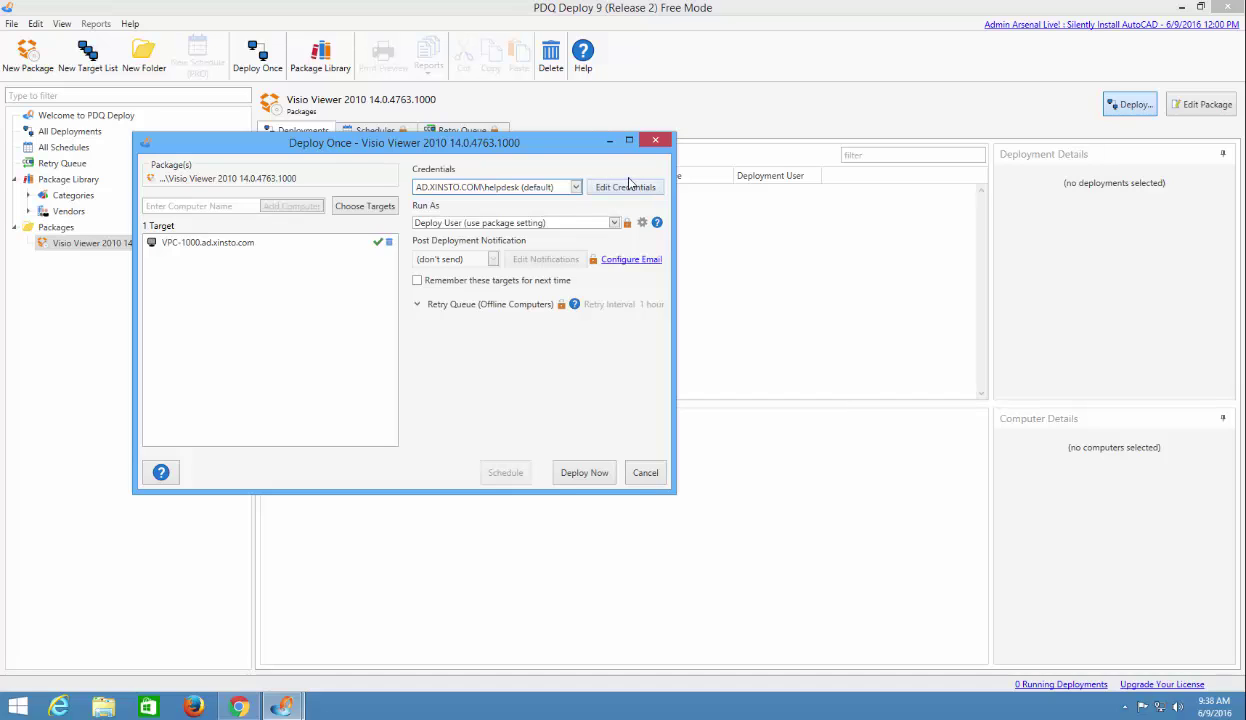
click(613, 188)
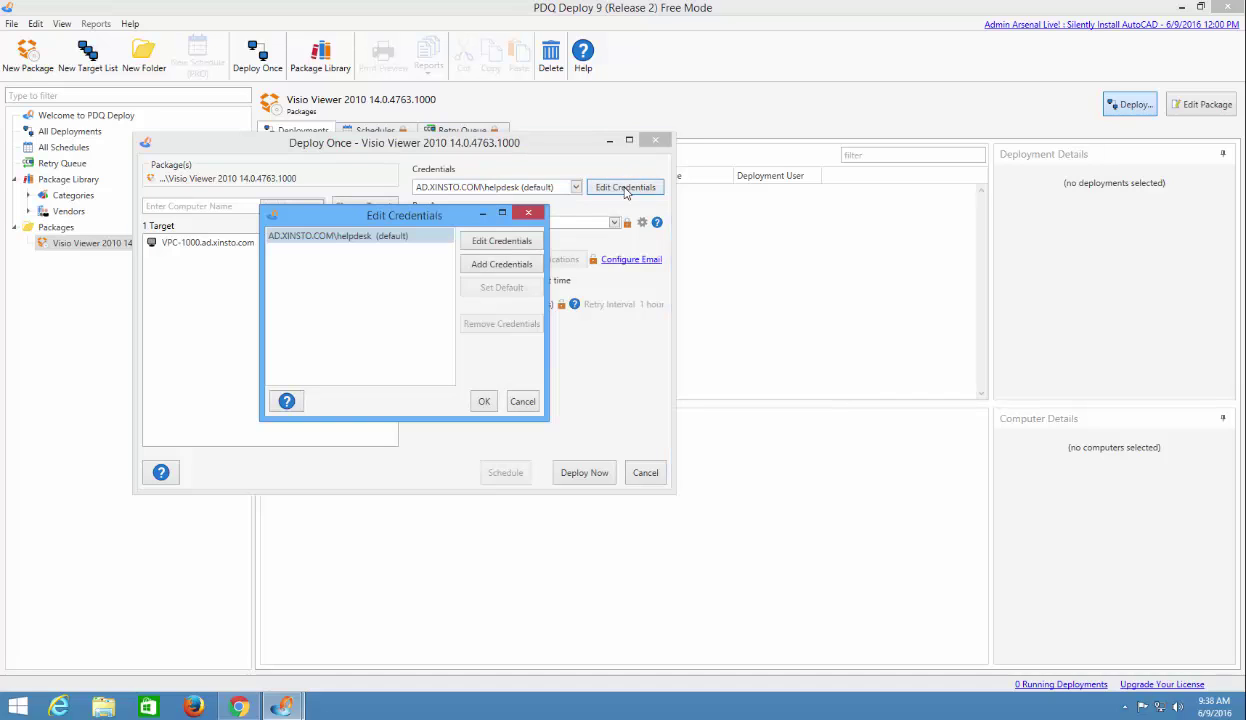
click(483, 246)
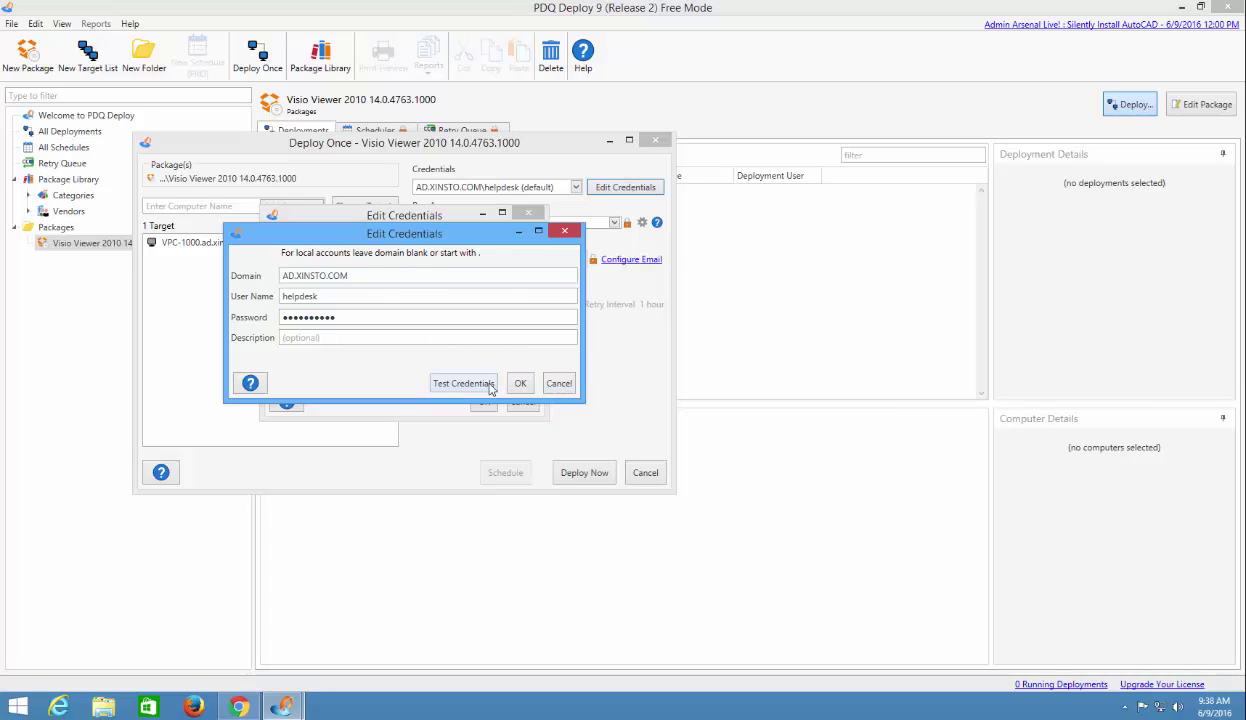
click(556, 386)
click(515, 400)
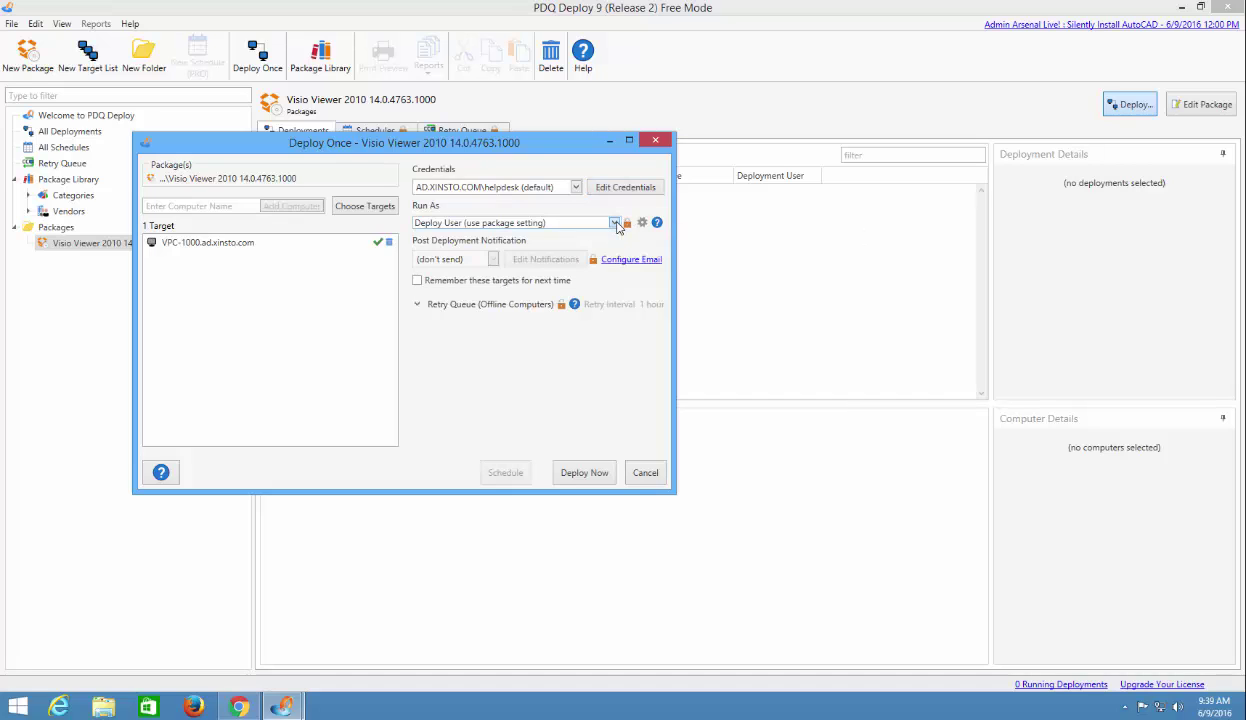
Keep Run As on 'Deploy User (use package setting)' and expand Retry Queue (Offline Computers).
click(614, 223)
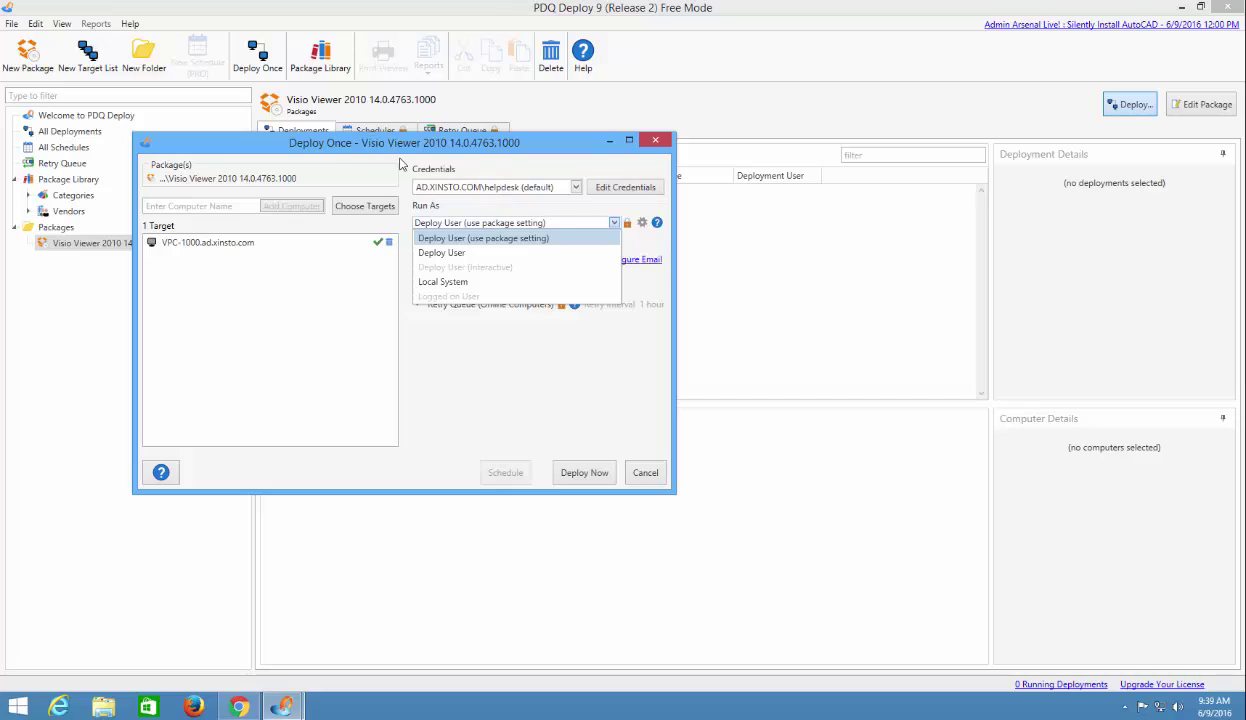
click(452, 237)
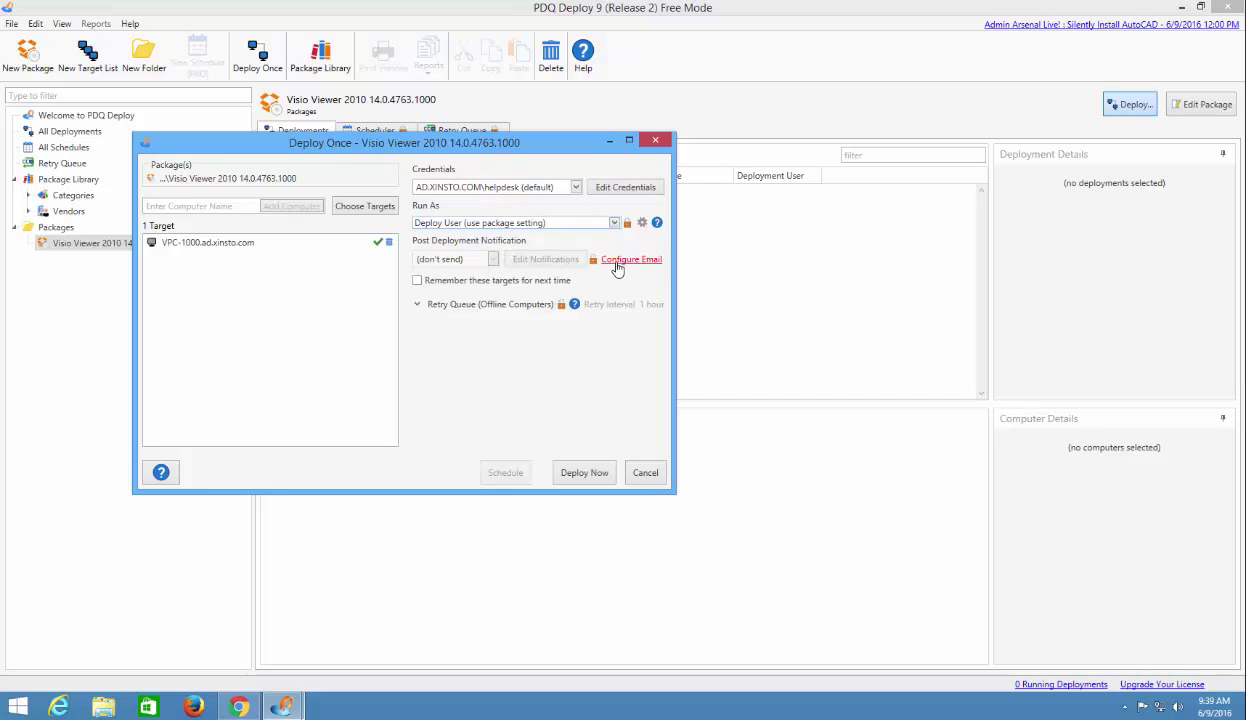
mouse_move(594, 263)
click(420, 308)
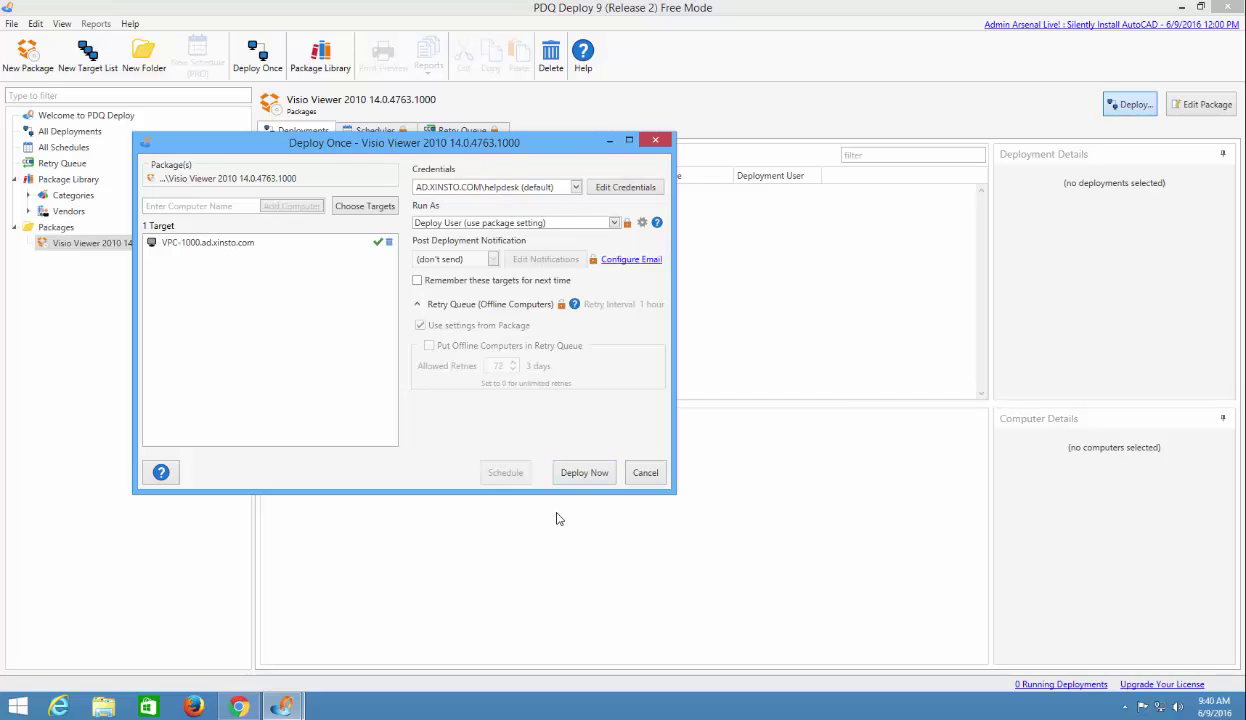
Deploy Visio Viewer 2010 to VPC-1000 now.
click(575, 476)
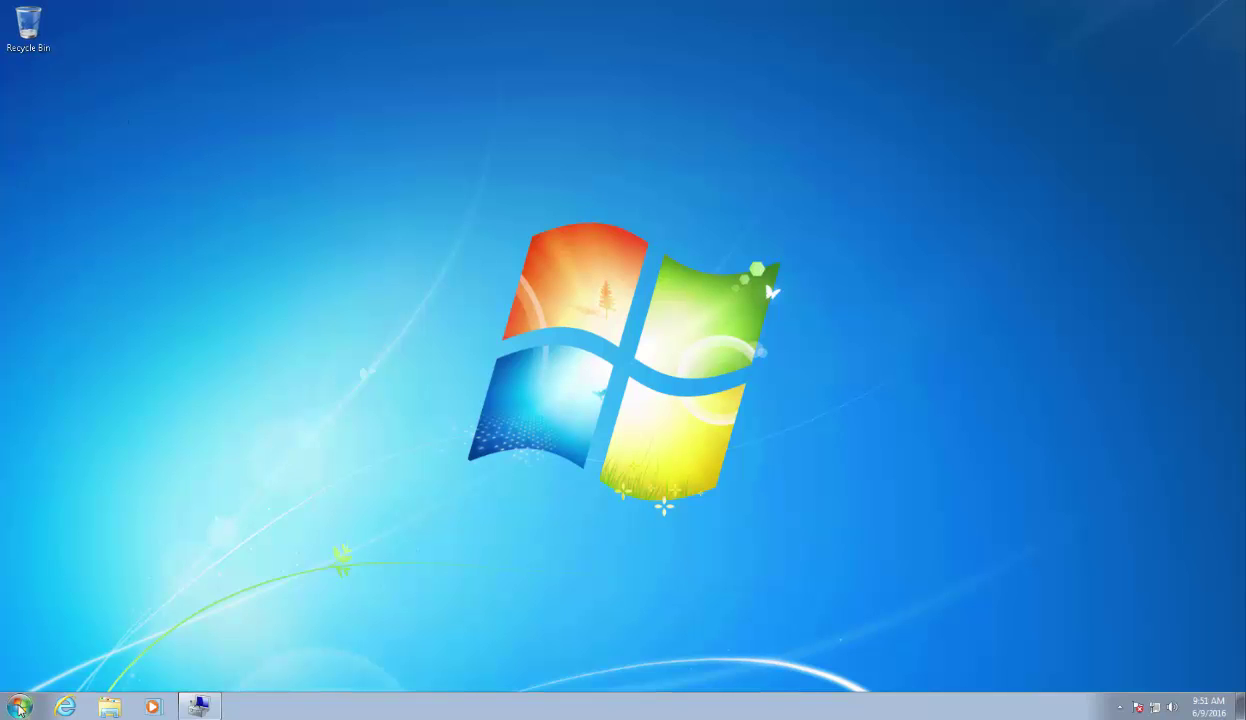
Open Windows Firewall's allowed programs list and unlock it with administrator credentials.
click(20, 707)
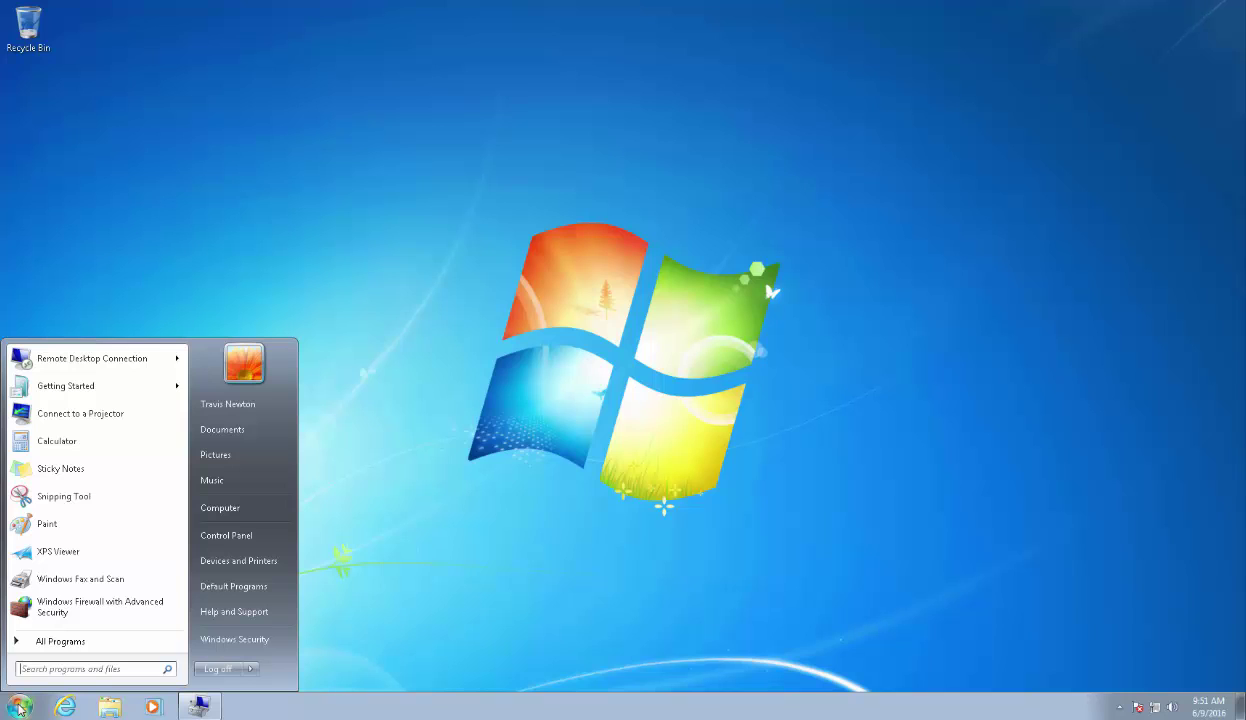
text(window)
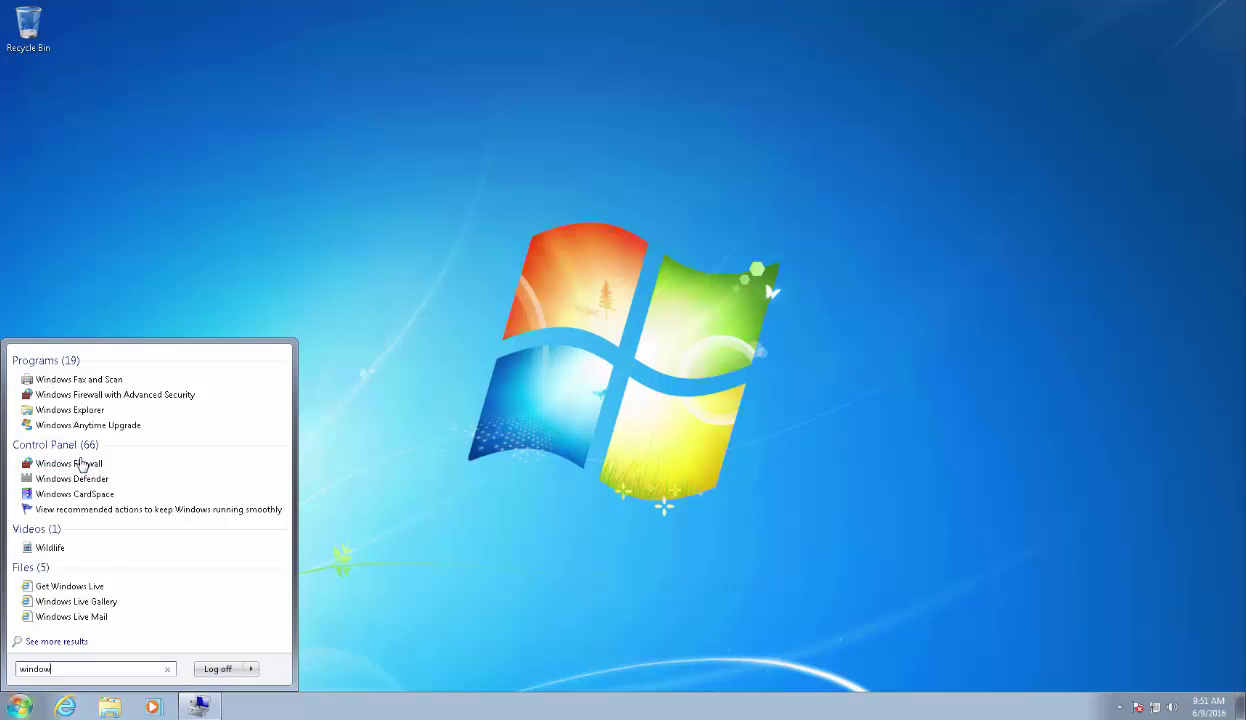
click(82, 466)
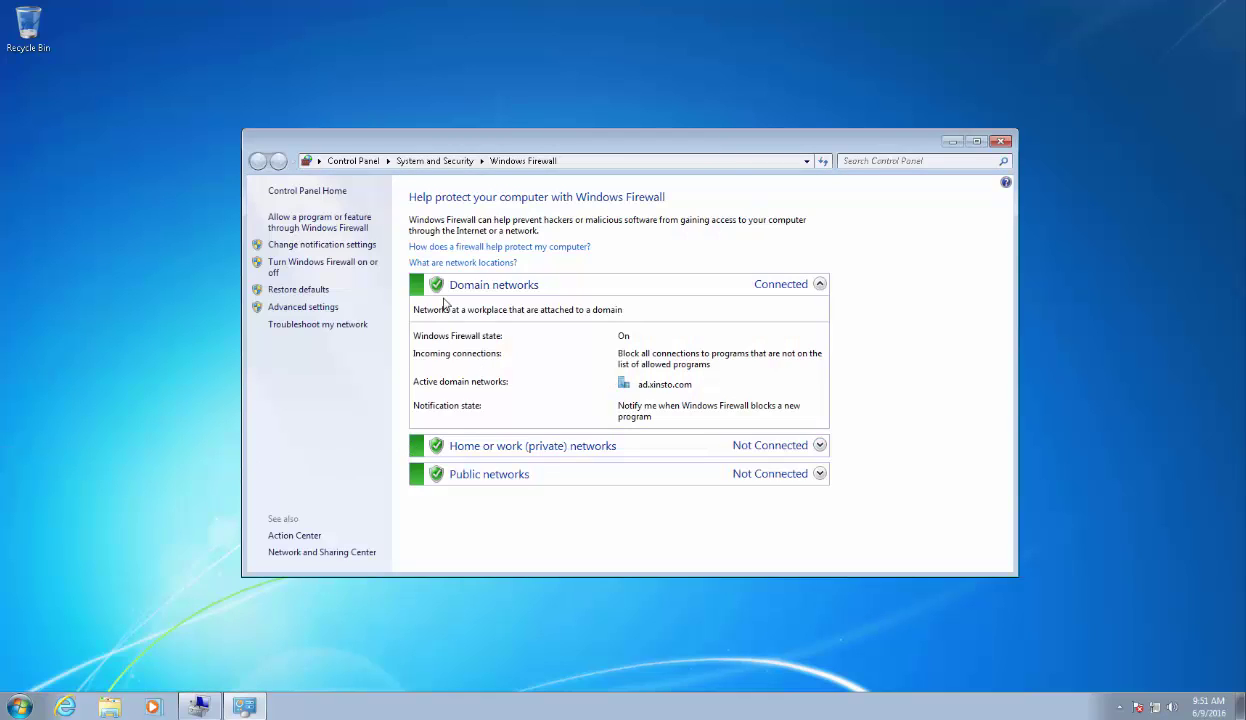
click(332, 232)
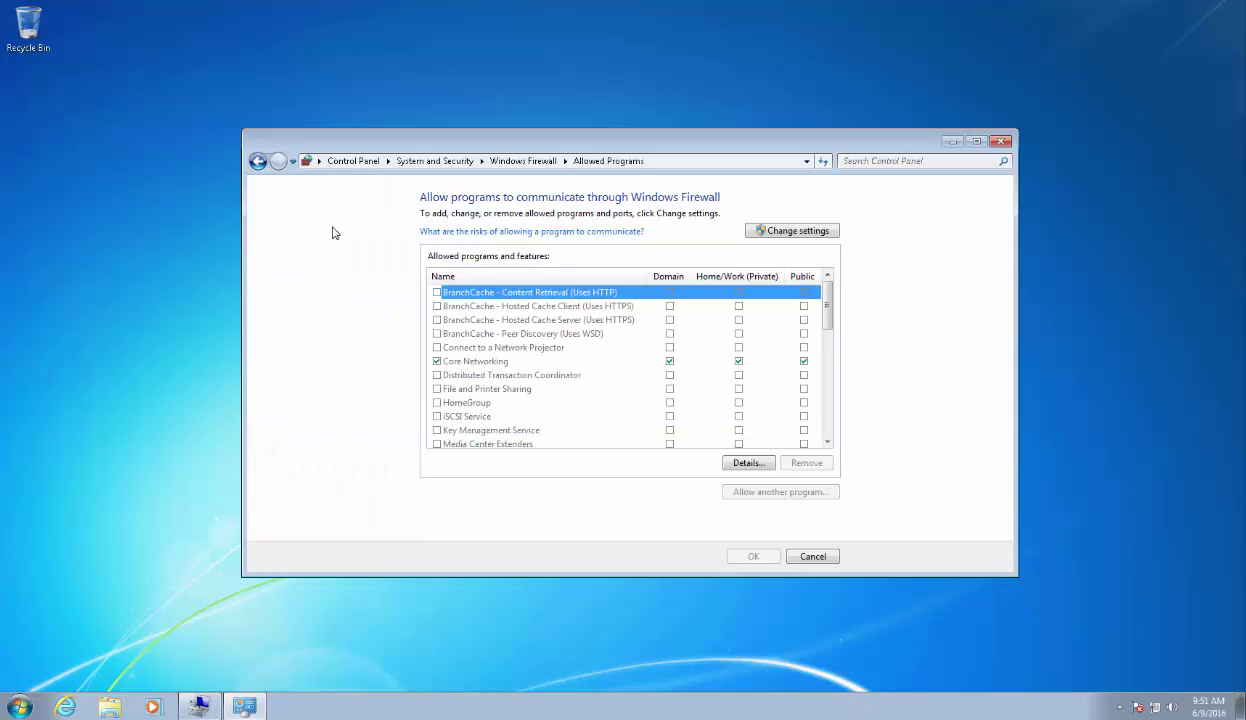
click(809, 232)
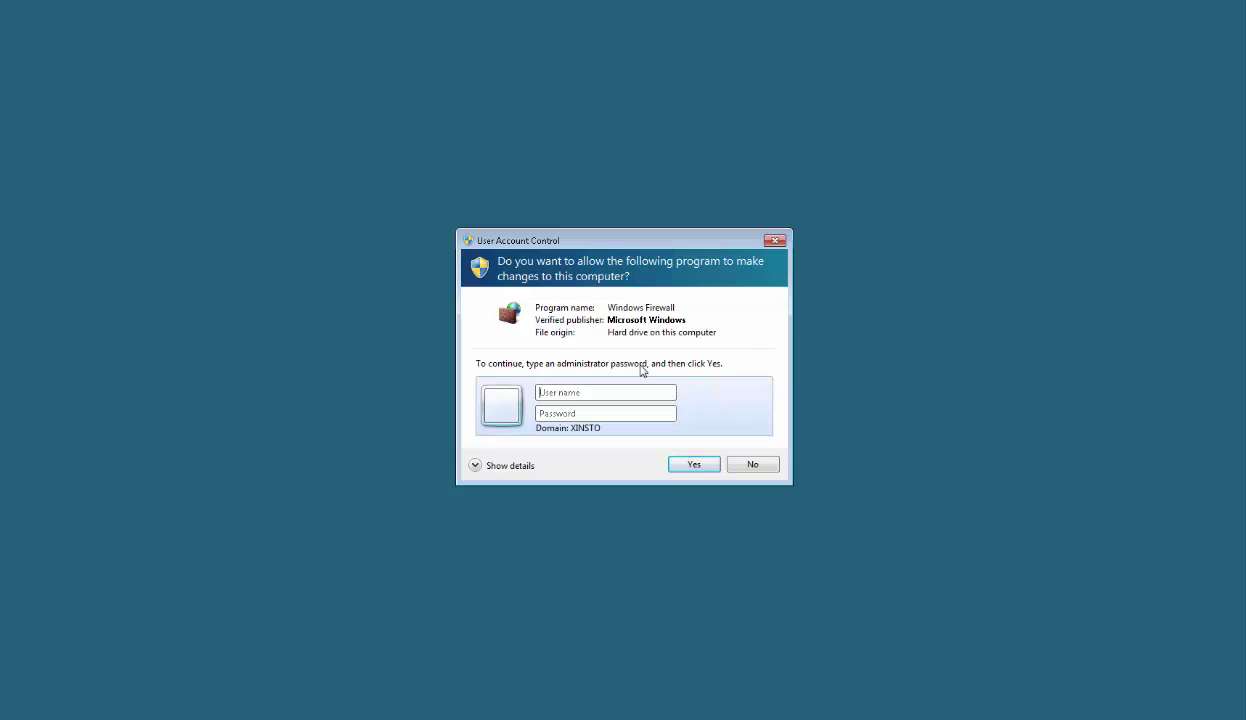
text(hel******)
key(Return)
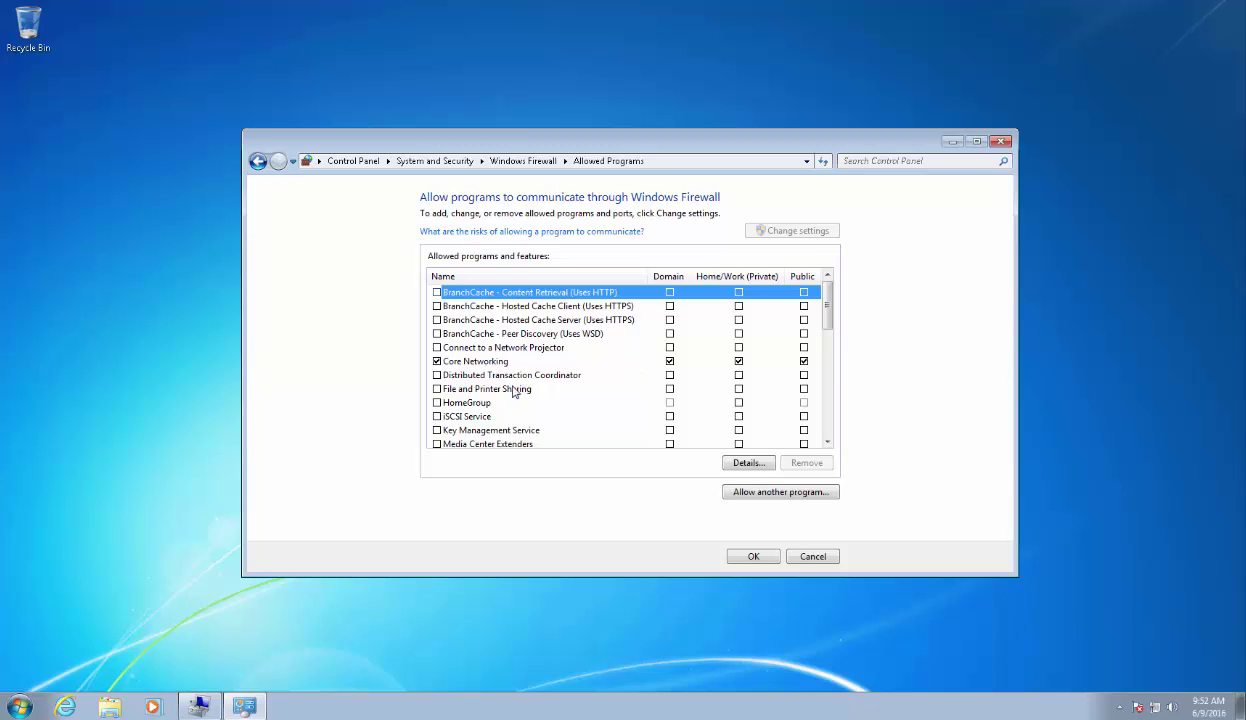
Allow File and Printer Sharing for Domain and Private networks and apply.
click(437, 389)
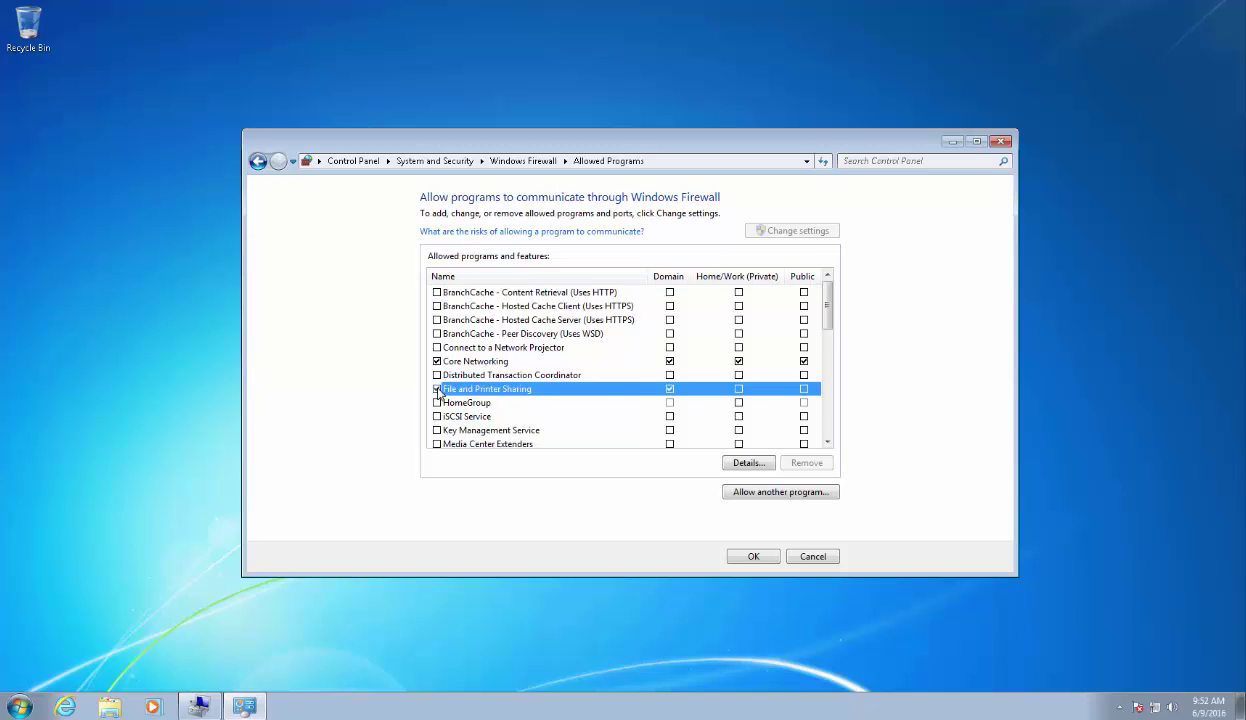
click(737, 389)
mouse_move(828, 319)
mouse_down()
mouse_move(820, 422)
mouse_move(817, 303)
mouse_up()
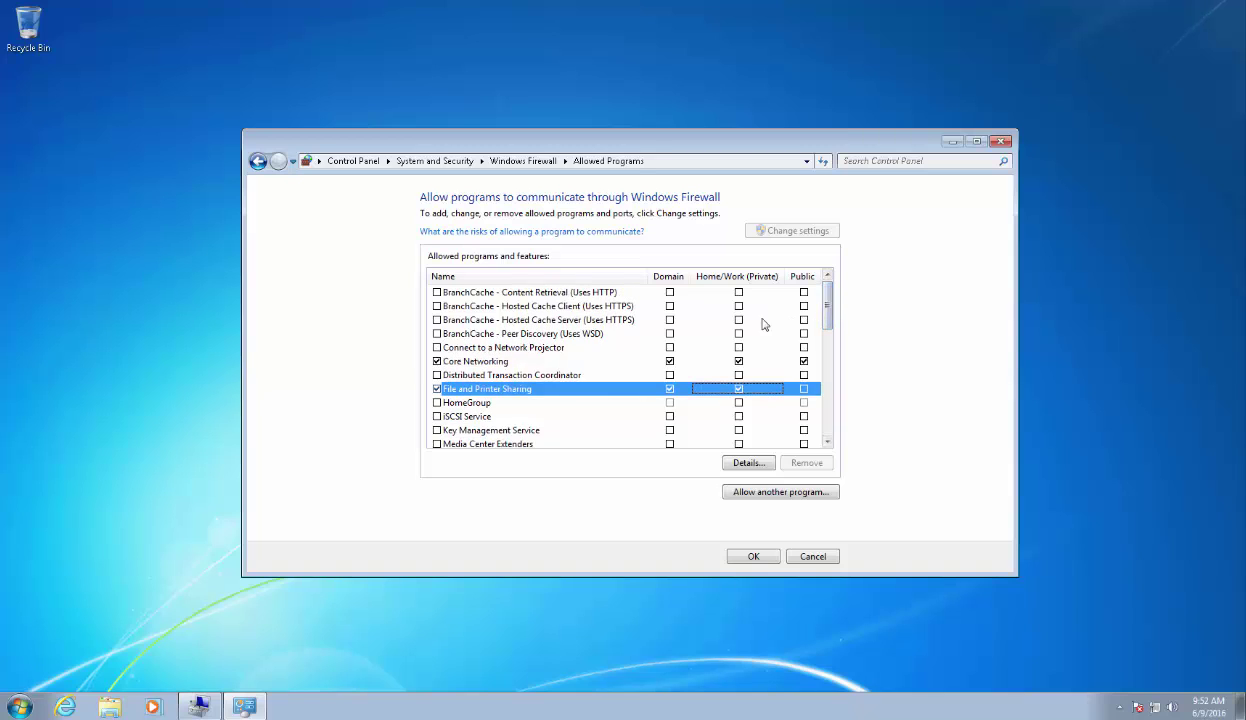
click(758, 562)
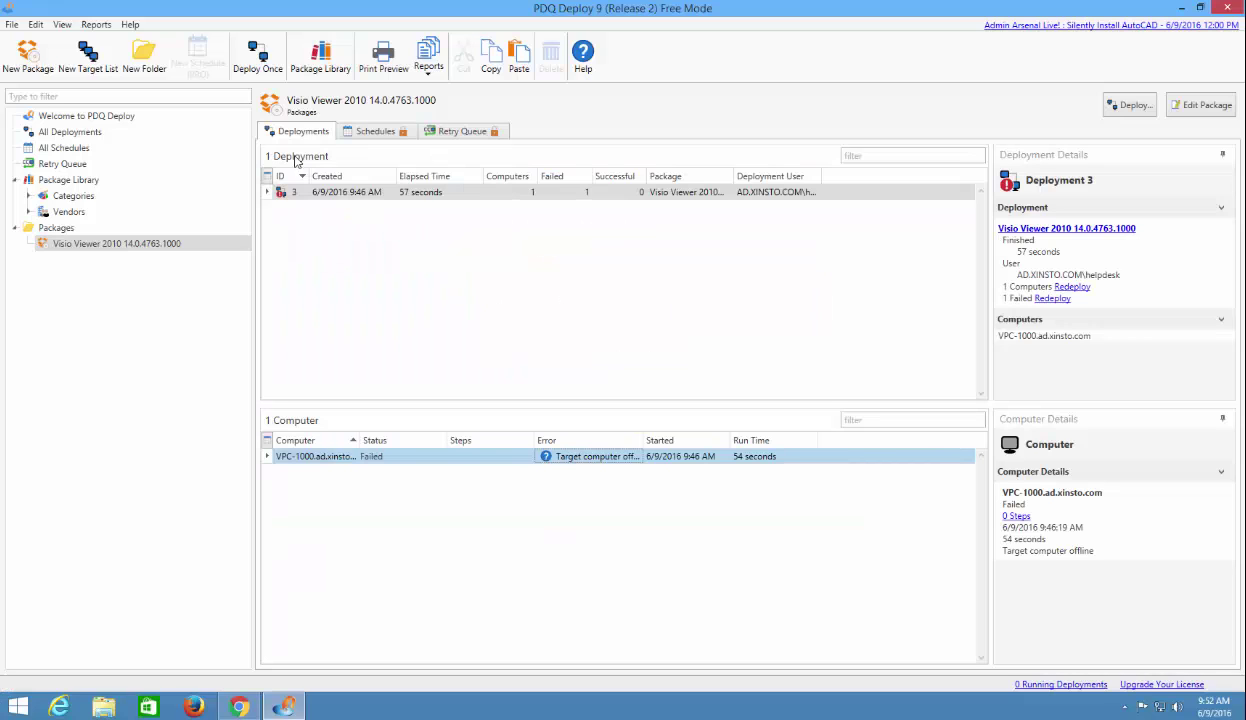
Redeploy Visio Viewer 2010 from the failed deployment and check VPC-1000's result in Deployment 4.
right_click(360, 195)
click(400, 228)
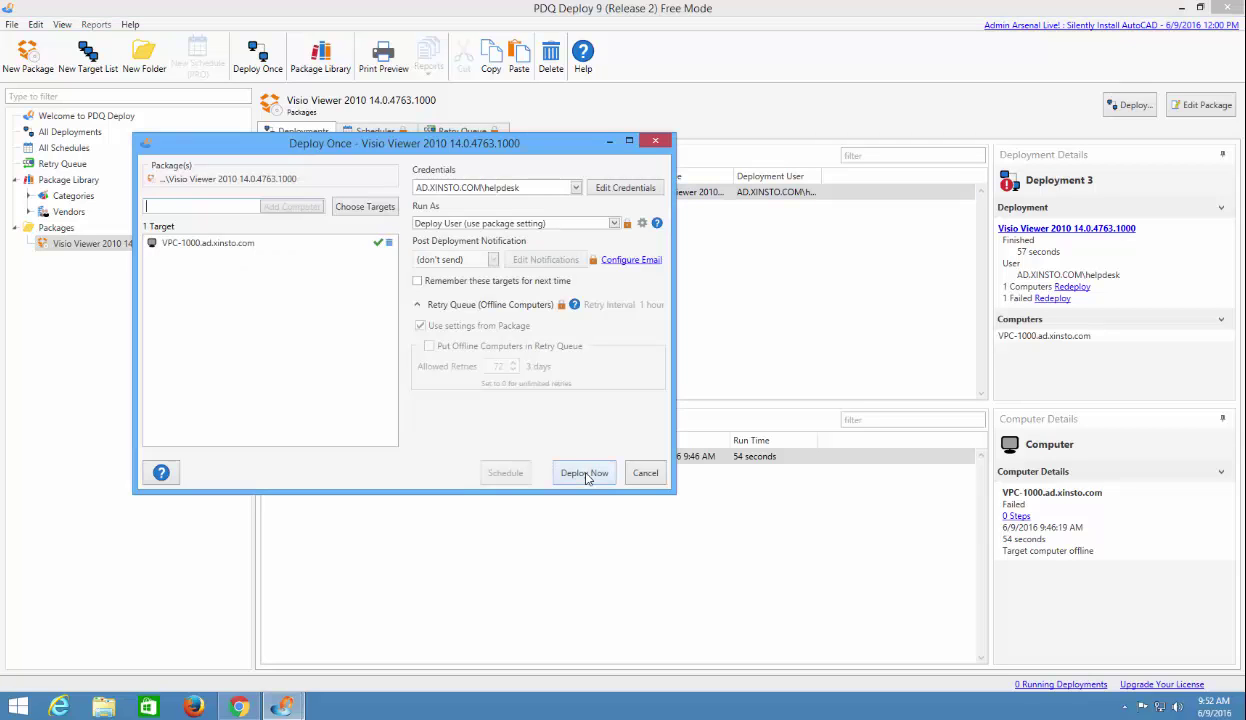
click(584, 473)
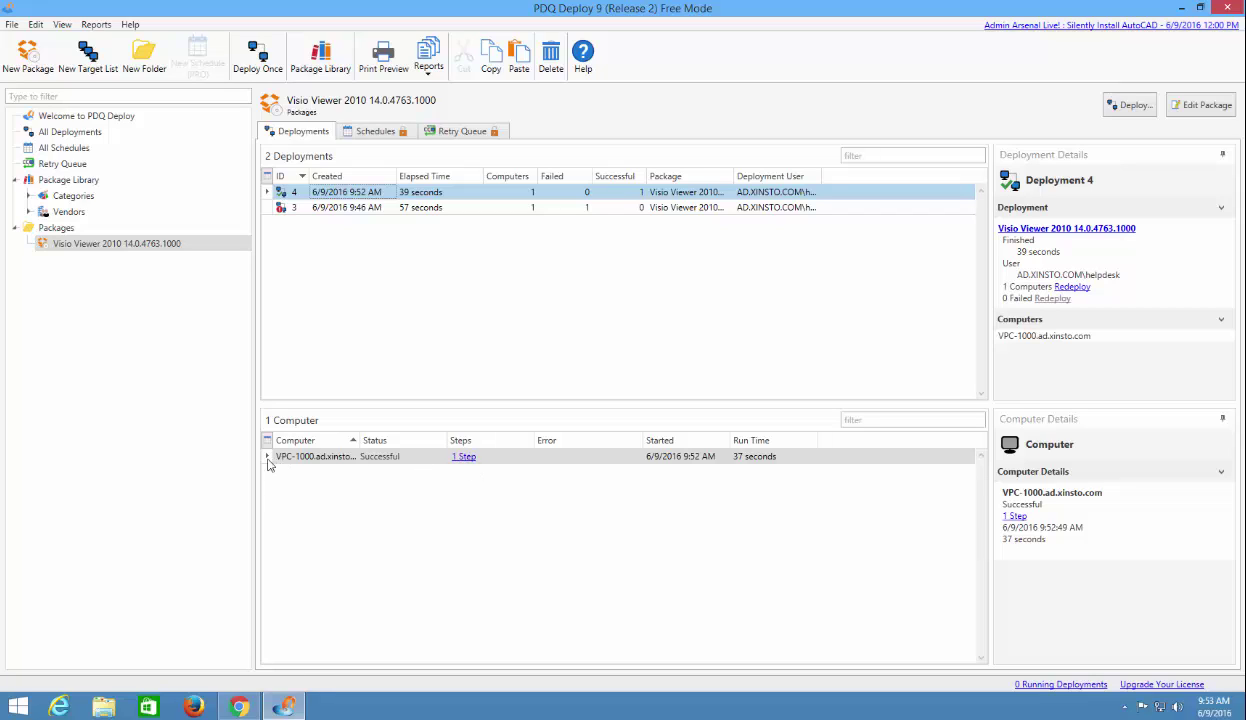
click(487, 462)
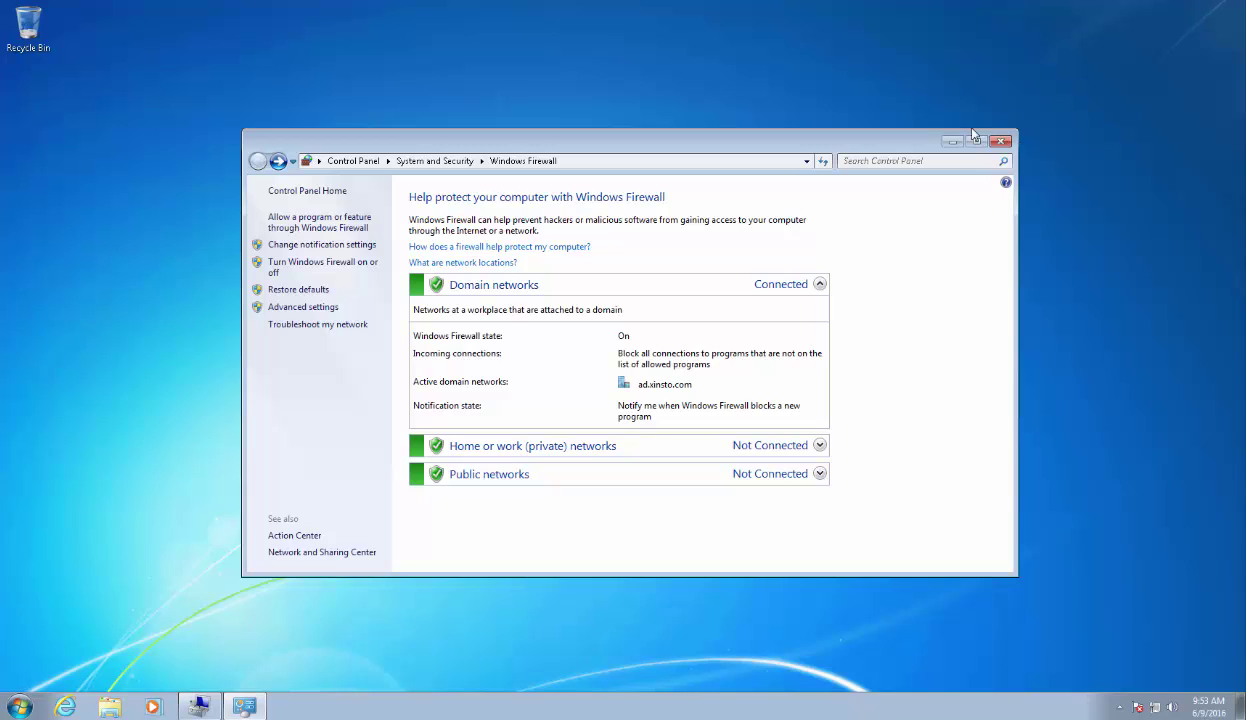
Check Programs and Features for Microsoft Visio Viewer 2010, version 14.0.4763.1000.
click(950, 141)
click(26, 690)
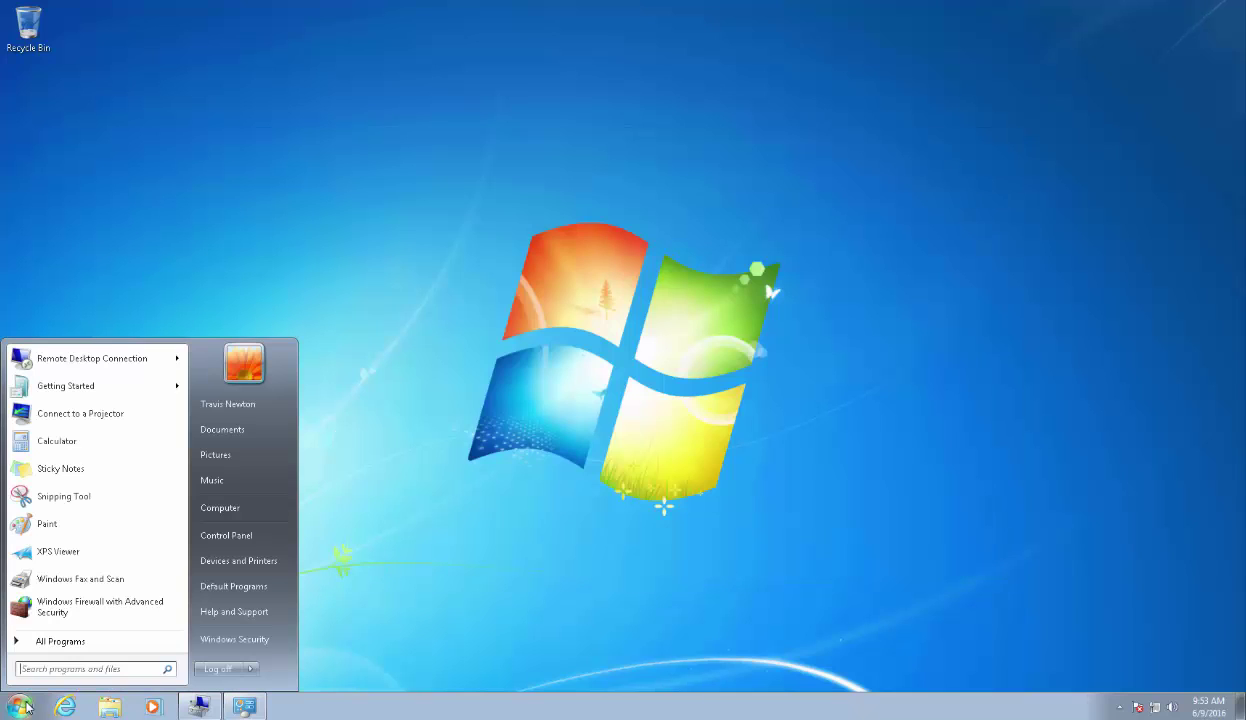
click(46, 634)
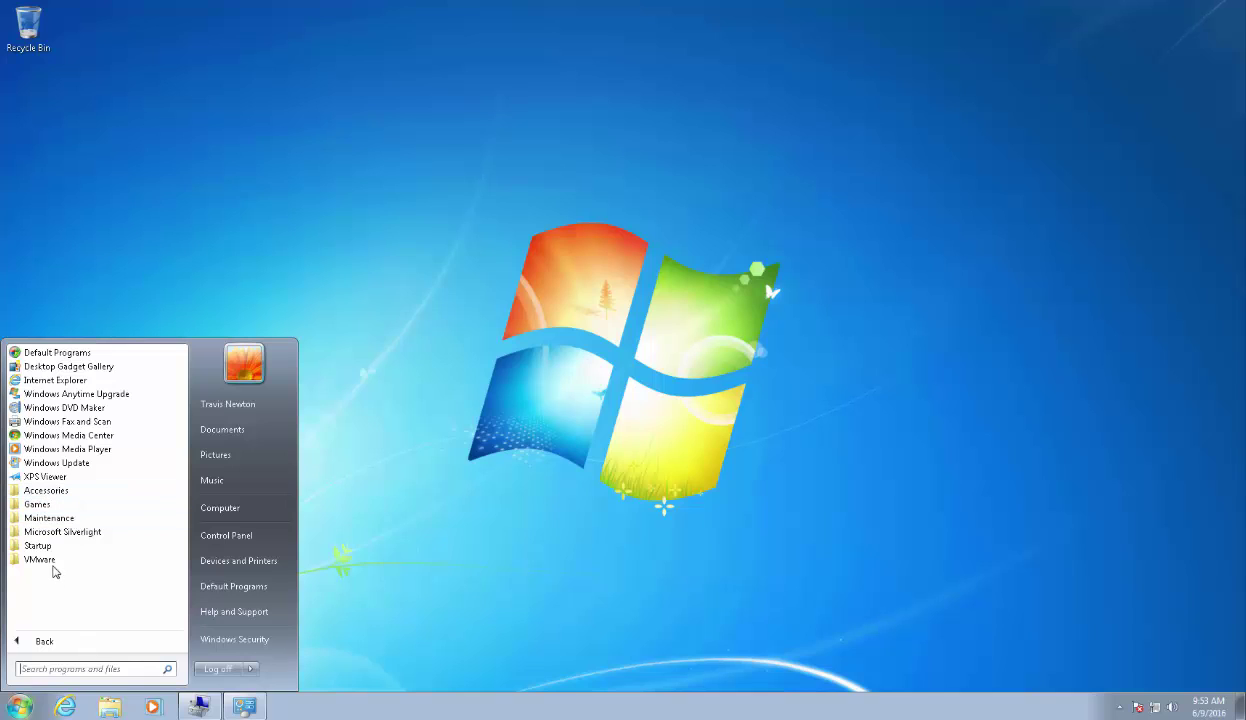
text(vis)
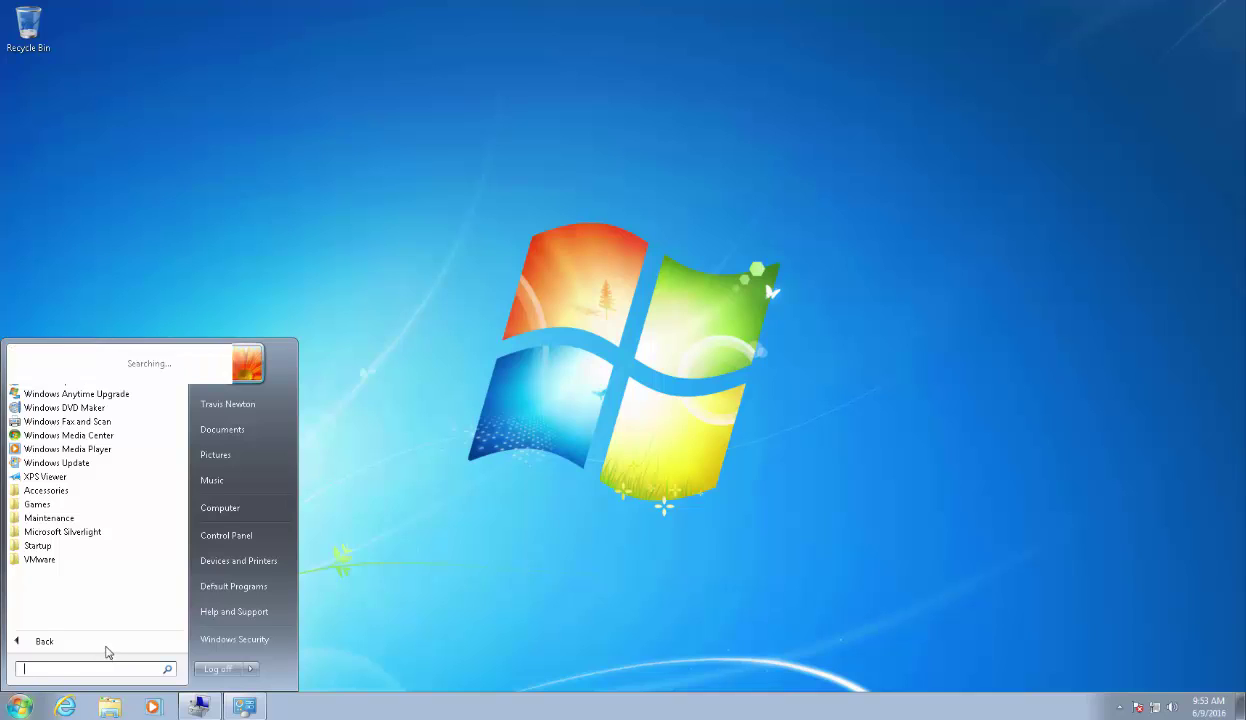
text(io vie)
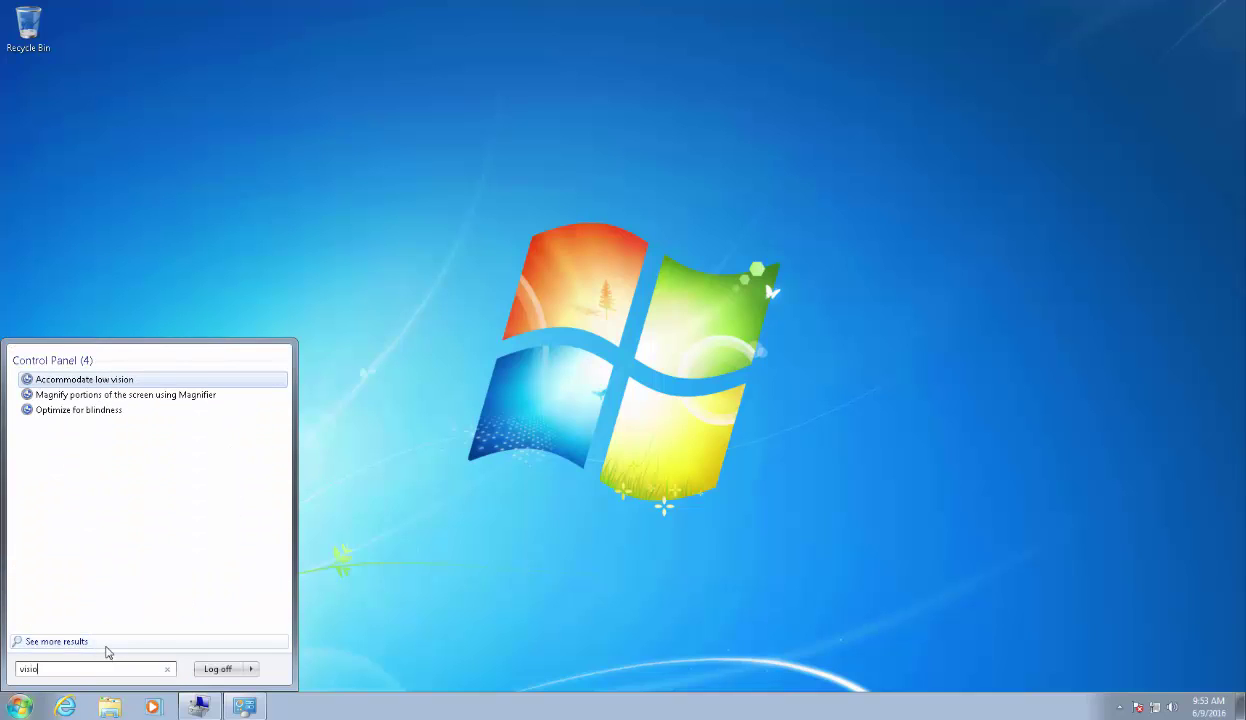
key(BackSpace)
key(BackSpace)
key(BackSpace)
key(BackSpace)
key(BackSpace)
key(BackSpace)
key(BackSpace)
key(BackSpace)
key(BackSpace)
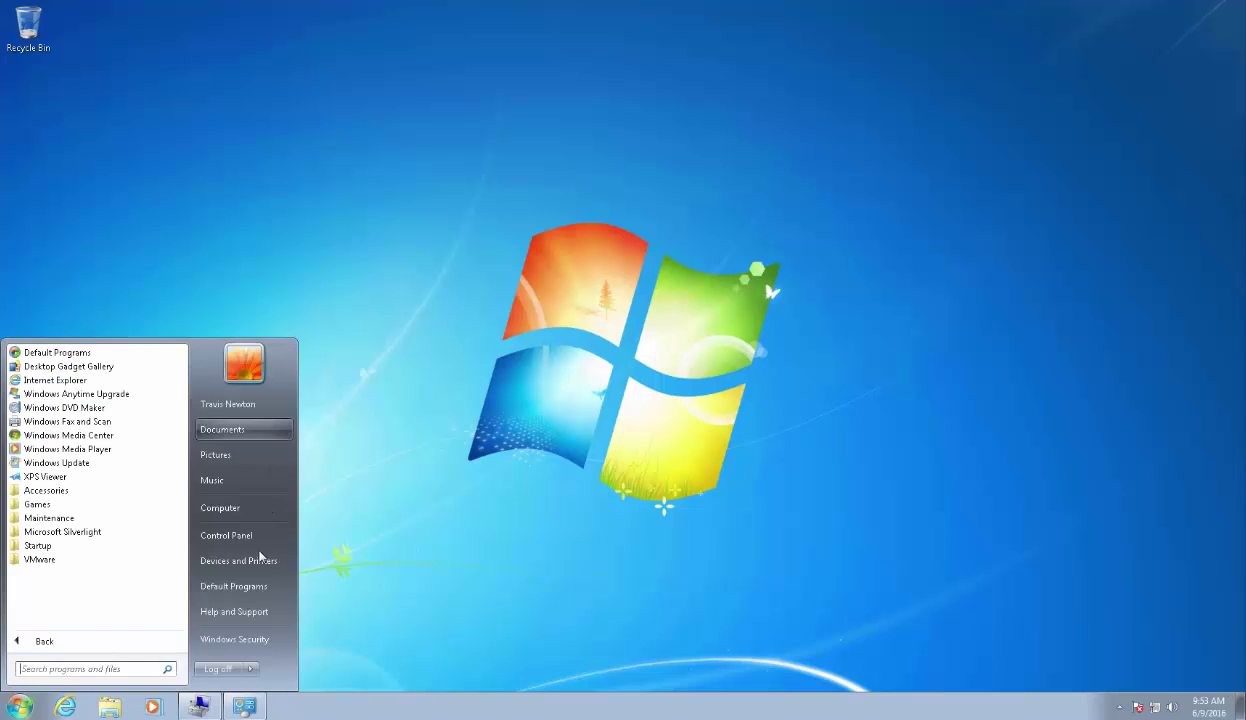
click(240, 535)
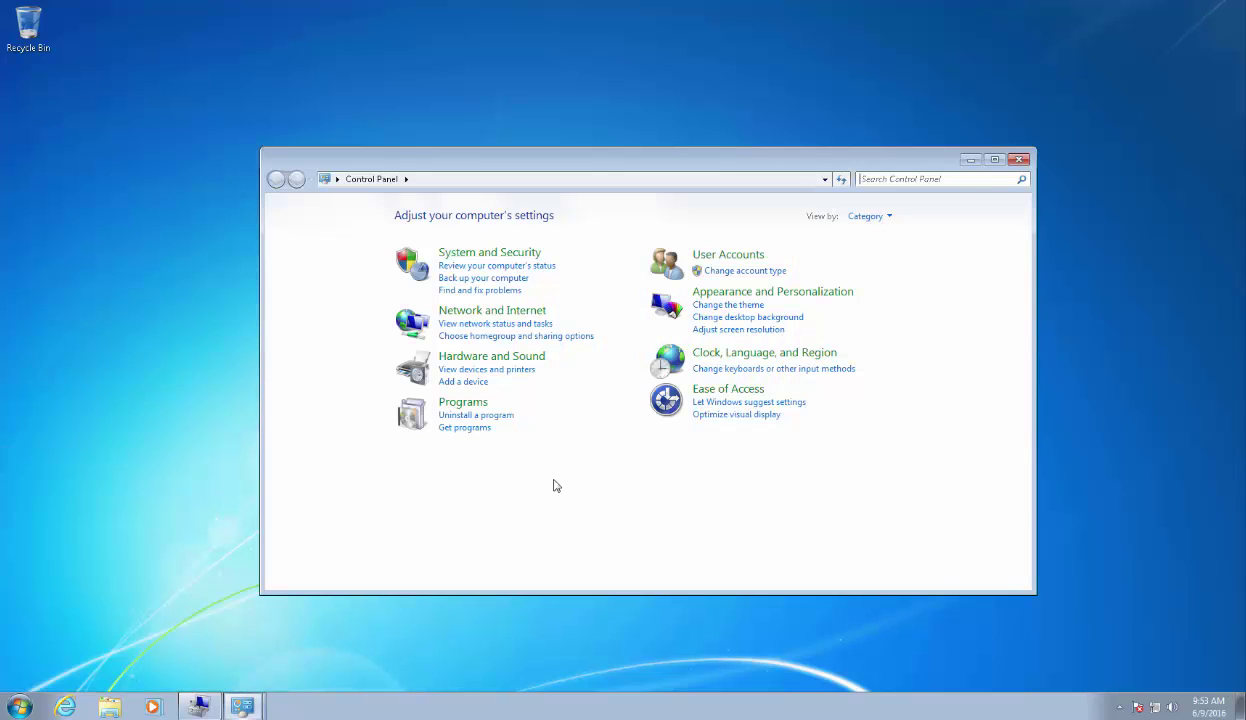
click(460, 414)
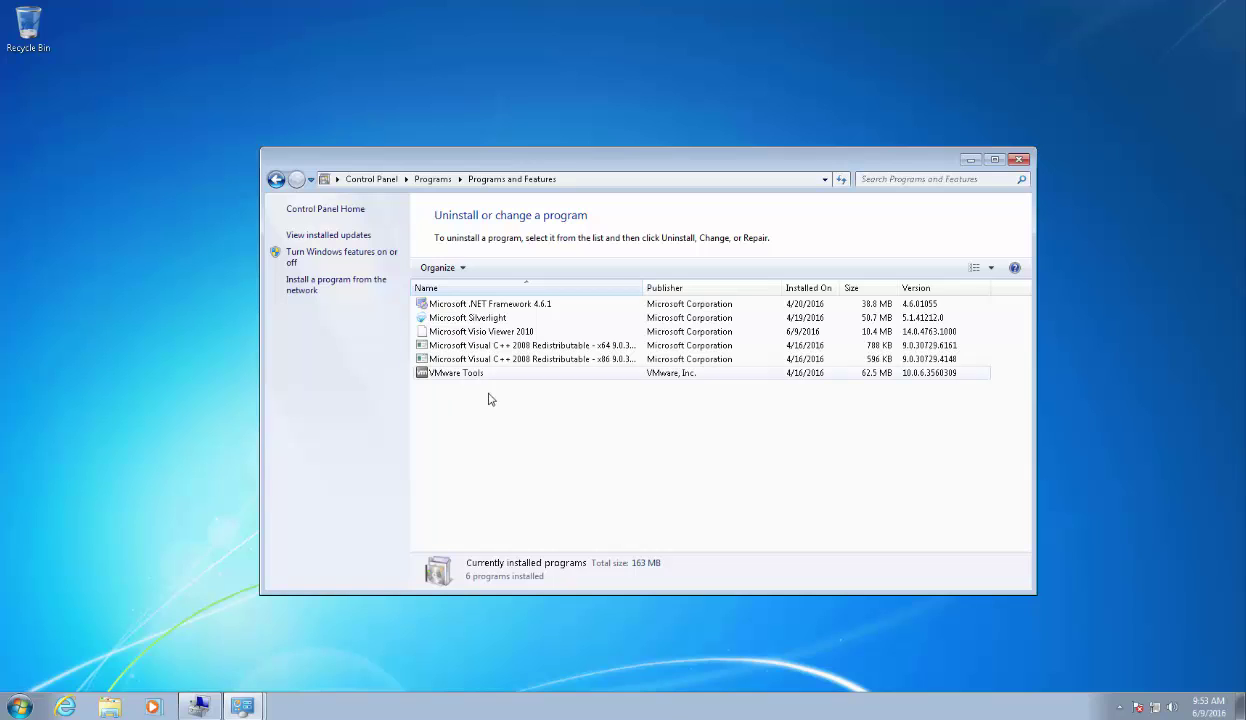
click(515, 331)
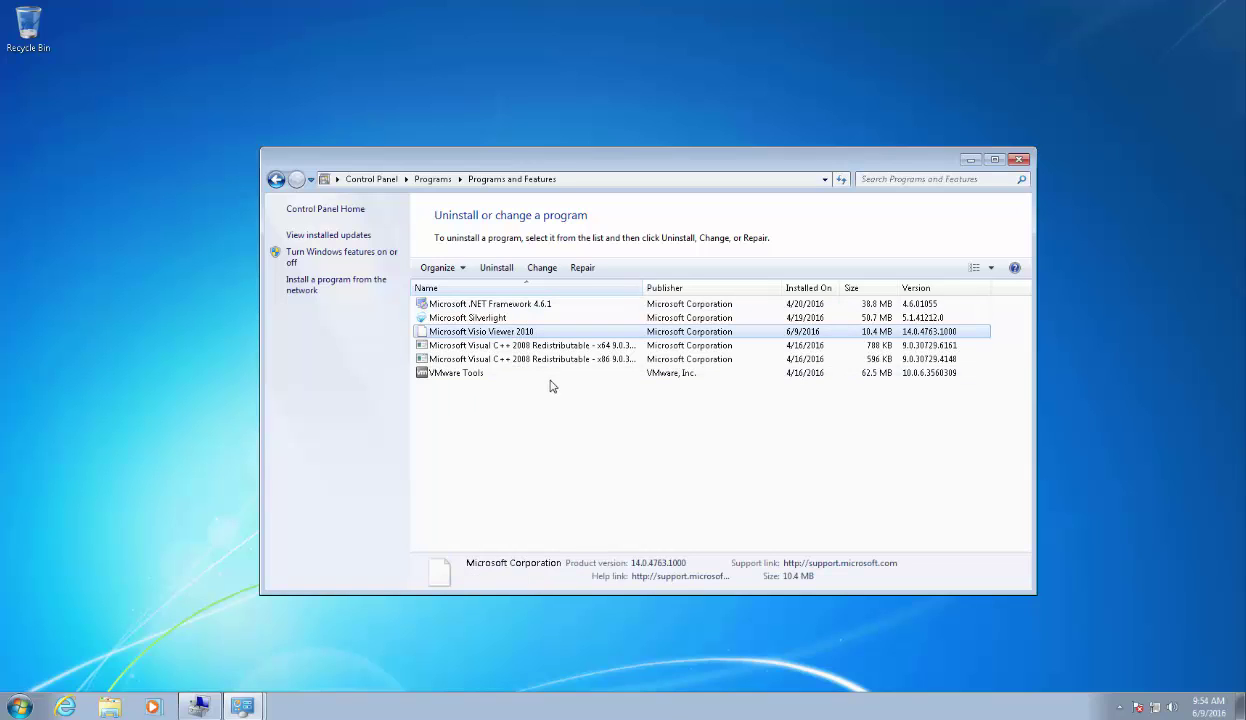